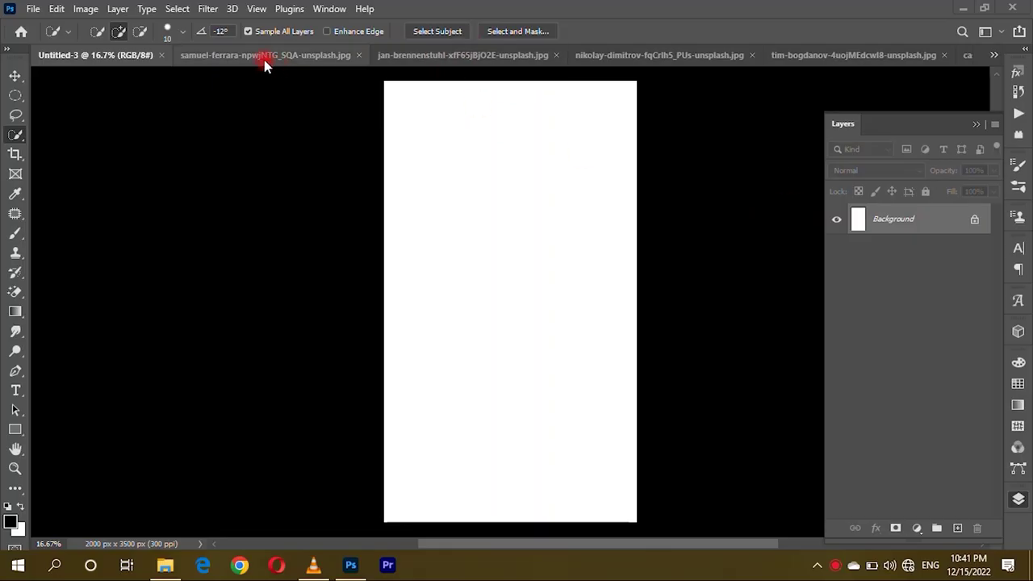
Drag the photo of the man on the rocks into the Untitled-3 composite.
left_click(781, 71)
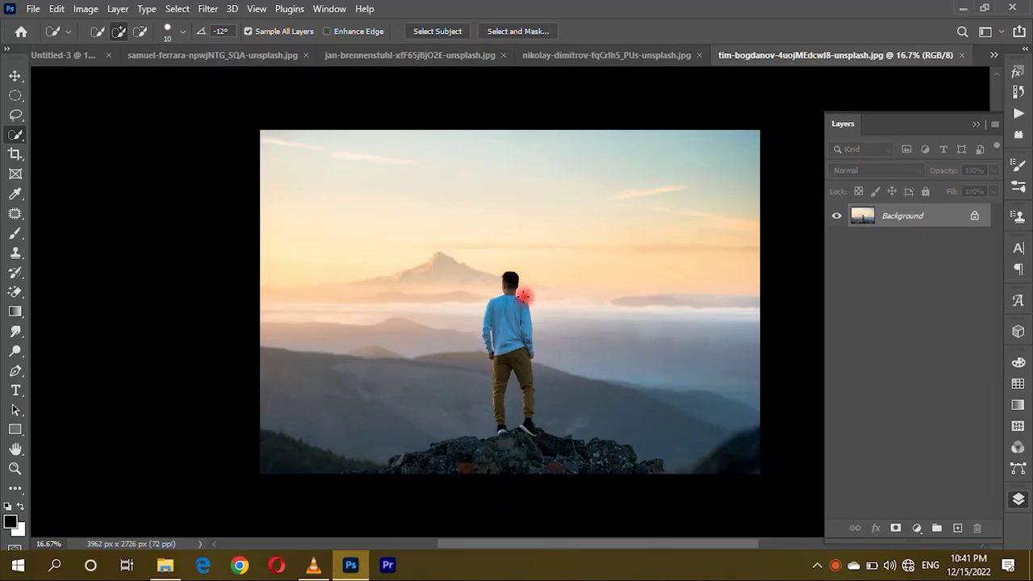
key("v")
left_click_drag(500, 340, 502, 279)
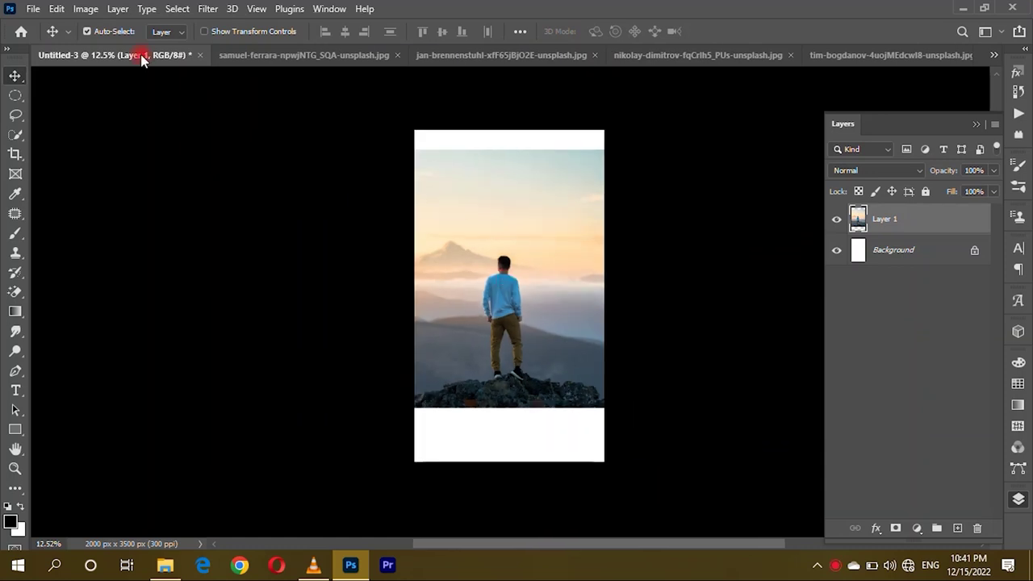
Select the man plus the rocks below him and mask away the rest of Layer 1.
left_click(146, 8)
left_click(545, 339)
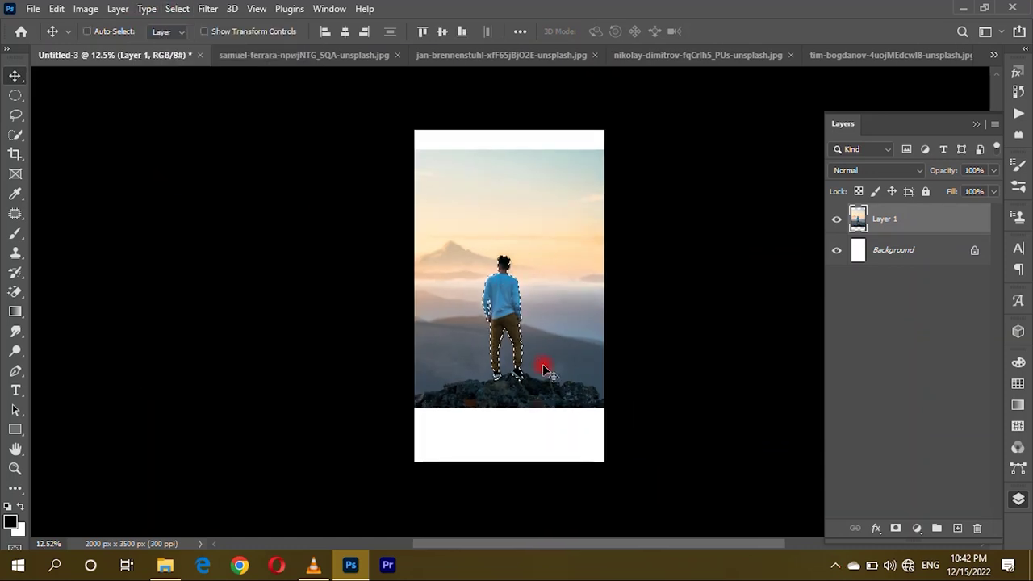
key("ctrl+plus")
right_click(15, 134)
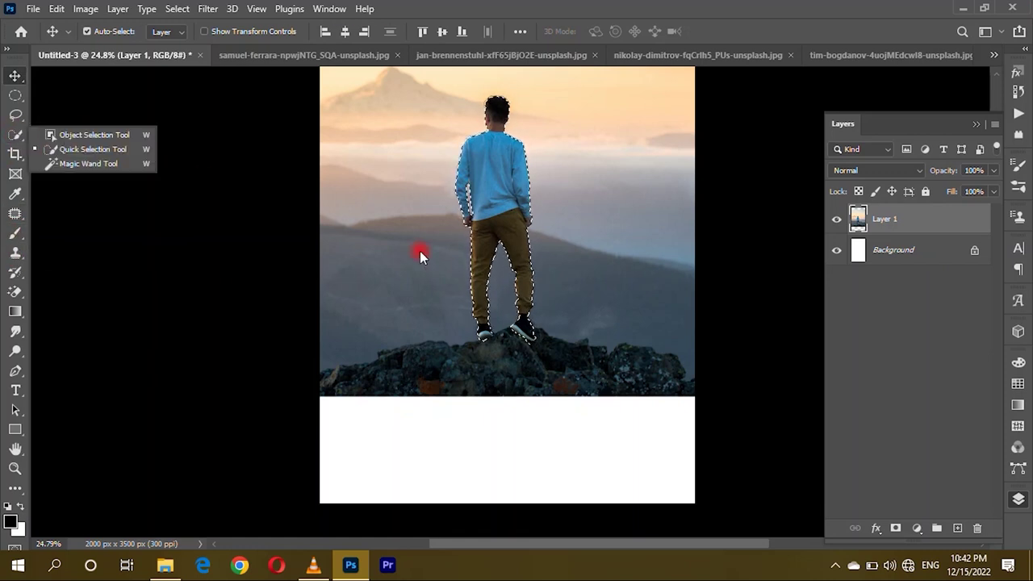
left_click(89, 147)
scroll(536, 360, "up", 2)
mouse_move(461, 372)
left_mouse_down()
mouse_move(556, 388)
mouse_move(729, 385)
left_mouse_up()
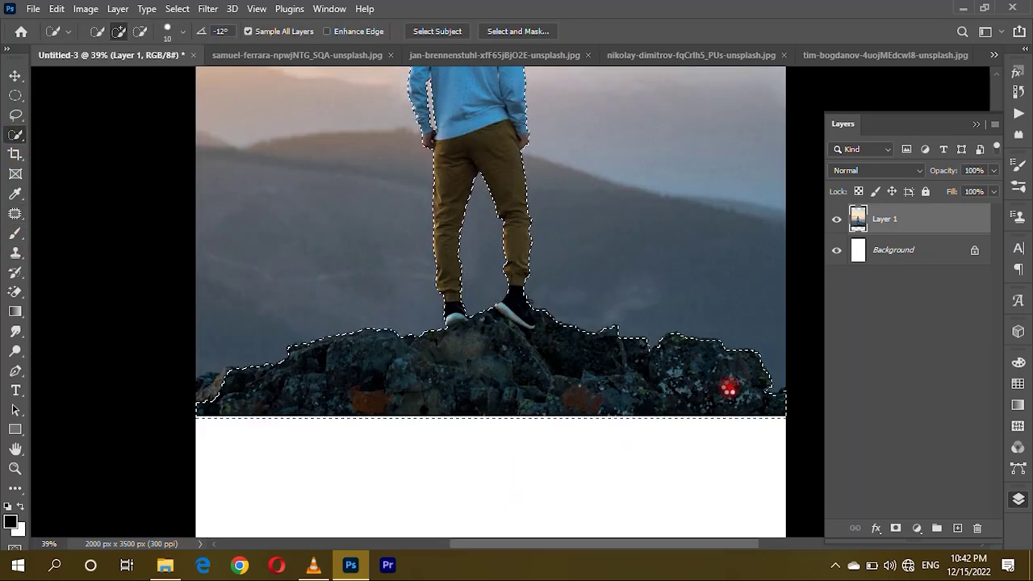
scroll(729, 385, "down", 2)
left_click(895, 528)
scroll(707, 424, "down", 2)
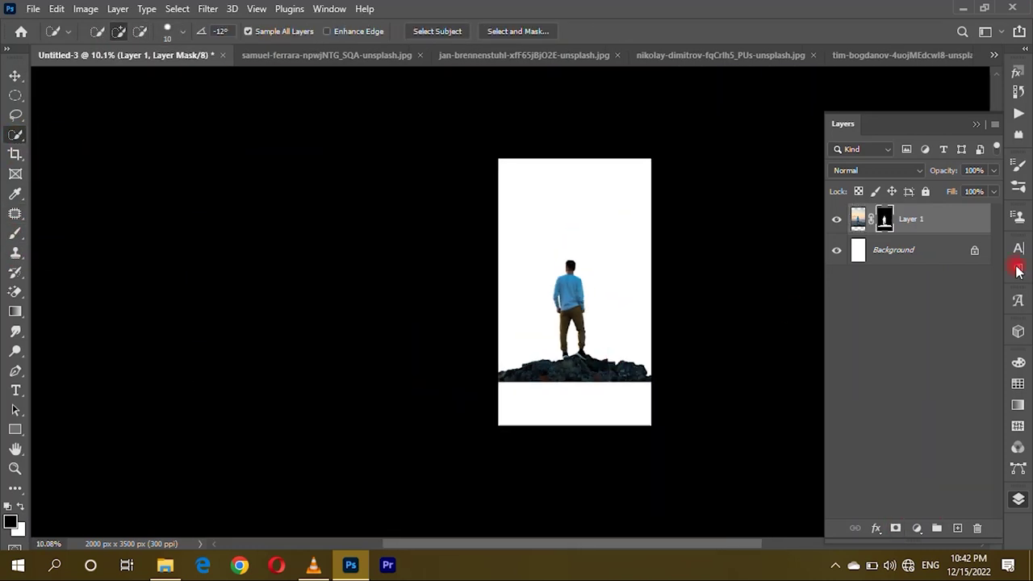
Close the man's source photo and drag the casey-horner starry sky into the composite.
left_click(941, 54)
left_click(960, 57)
left_click(960, 56)
key("v")
mouse_move(522, 286)
left_mouse_down()
mouse_move(58, 58)
mouse_move(574, 306)
left_mouse_up()
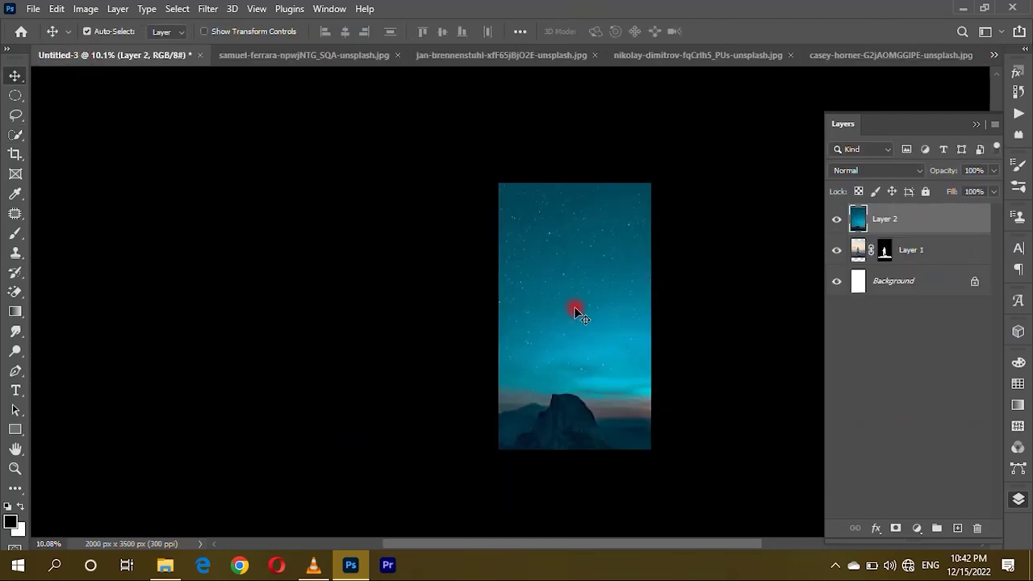
Scale the starry sky layer down proportionally and centre it on the canvas.
scroll(715, 417, "up", 1)
scroll(715, 418, "up", 1)
key("ctrl+t")
scroll(514, 376, "down", 2)
left_click_drag(621, 258, 576, 256)
left_click_drag(516, 266, 454, 288)
key("Return")
Move Layer 1 above the sky, lower the man, and close the sky photo.
left_click_drag(945, 254, 929, 211)
mouse_move(449, 371)
left_mouse_down()
mouse_move(452, 396)
mouse_move(490, 406)
left_mouse_up()
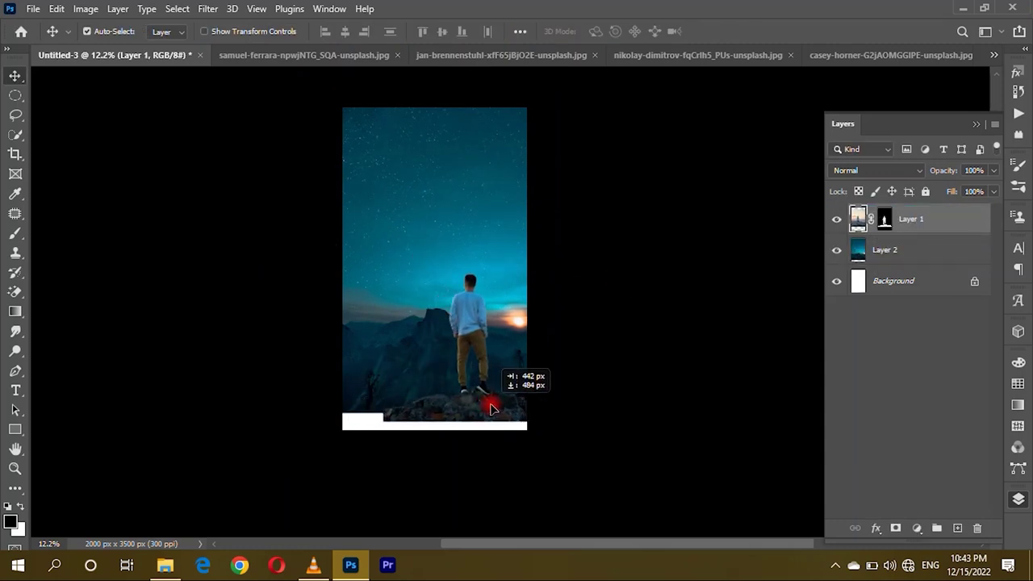
left_click(887, 55)
left_click(961, 55)
Look through the open photos and bring up the waterfall landscape.
left_click(662, 55)
left_click(807, 55)
left_click(339, 55)
scroll(288, 341, "down", 1)
scroll(680, 429, "right", 2)
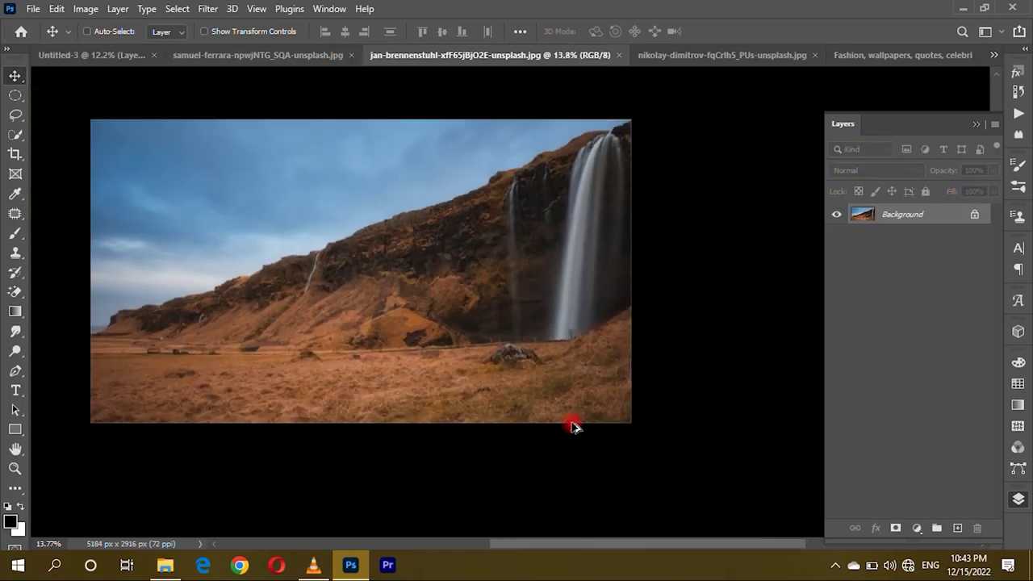
Quick-select the foreground grassy field, copy it to a layer, and drag it into the composite.
key("w")
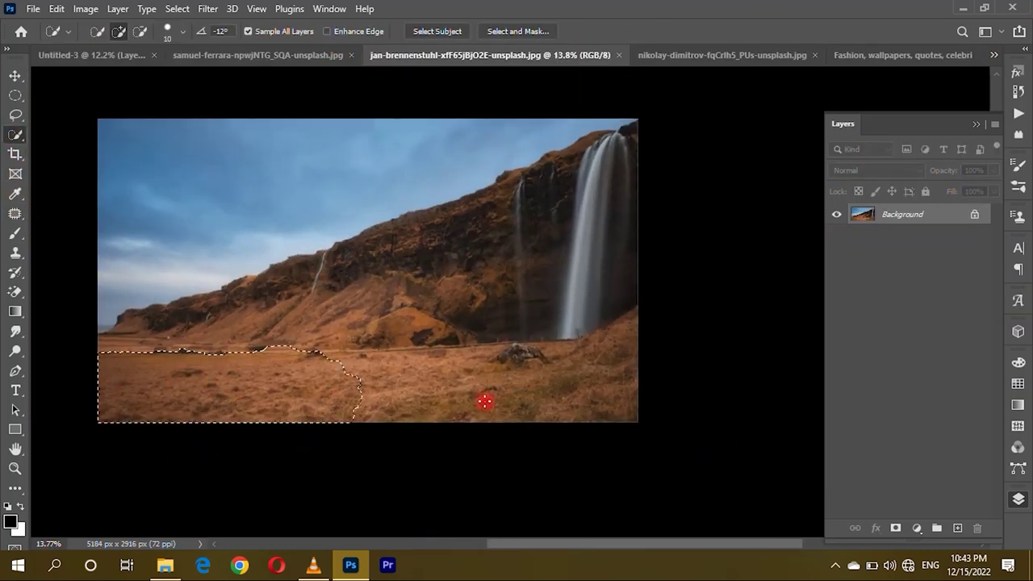
mouse_move(584, 357)
left_mouse_down()
mouse_move(618, 335)
mouse_move(122, 365)
mouse_move(181, 346)
left_mouse_up()
key("ctrl+j")
key("v")
mouse_move(284, 362)
left_mouse_down()
mouse_move(65, 56)
mouse_move(444, 417)
mouse_move(442, 449)
left_mouse_up()
Scale the field slightly smaller and fit it along the bottom of the canvas.
scroll(441, 449, "up", 2)
scroll(530, 427, "up", 2)
scroll(387, 371, "down", 2)
scroll(581, 397, "down", 2)
key("ctrl+t")
scroll(579, 398, "down", 2)
mouse_move(710, 391)
left_mouse_down()
mouse_move(676, 393)
mouse_move(706, 391)
left_mouse_up()
mouse_move(592, 397)
left_mouse_down()
mouse_move(347, 392)
mouse_move(408, 396)
left_mouse_up()
key("Return")
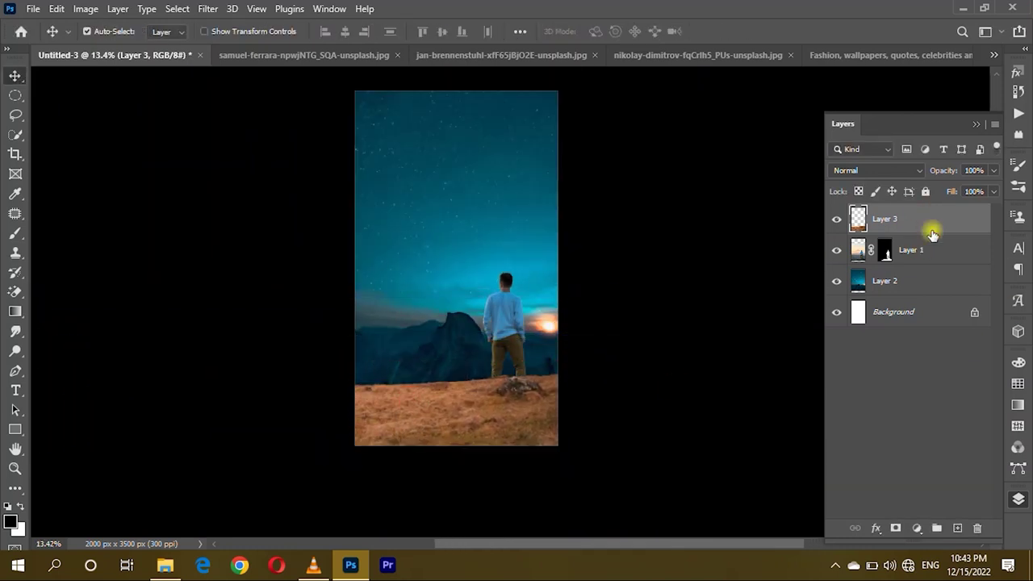
Put Layer 3 beneath the man's layer and return to the waterfall photo.
left_click_drag(930, 223, 964, 275)
scroll(491, 411, "up", 2)
left_click(509, 416)
scroll(453, 364, "down", 1)
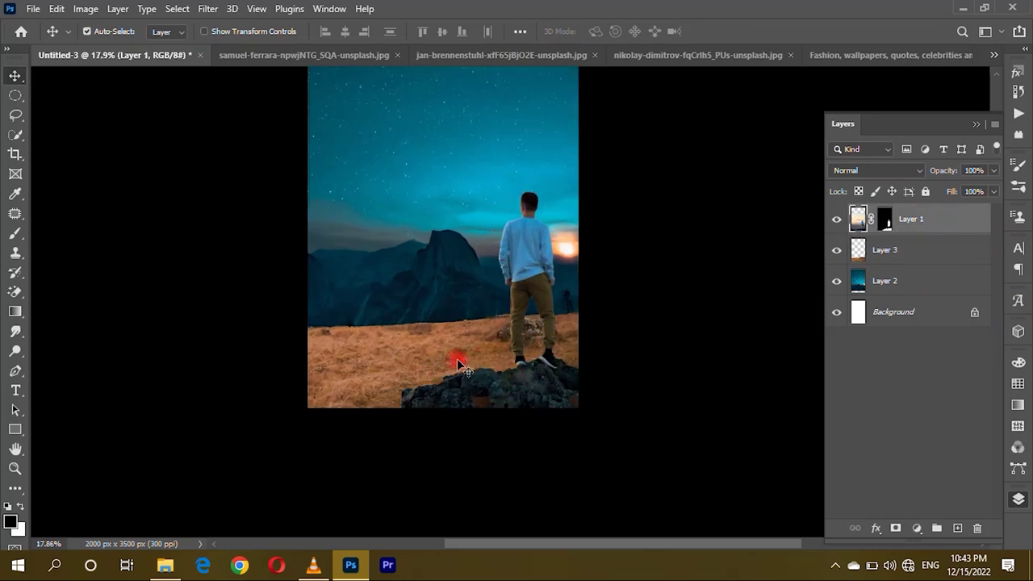
left_click(431, 53)
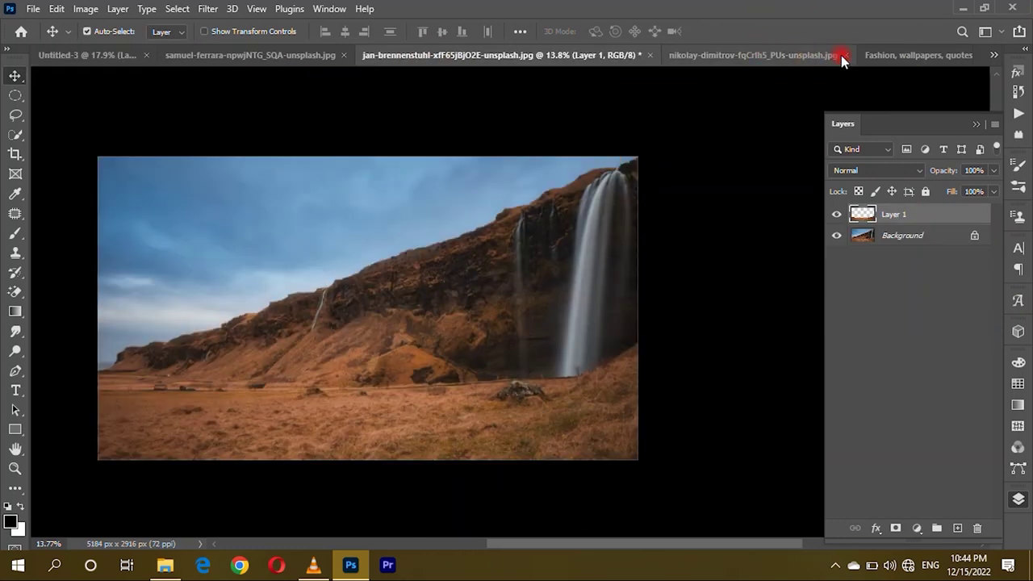
Close the waterfall photo without saving changes and bring up the jeep photo.
left_click(650, 55)
left_click(517, 220)
left_click(502, 50)
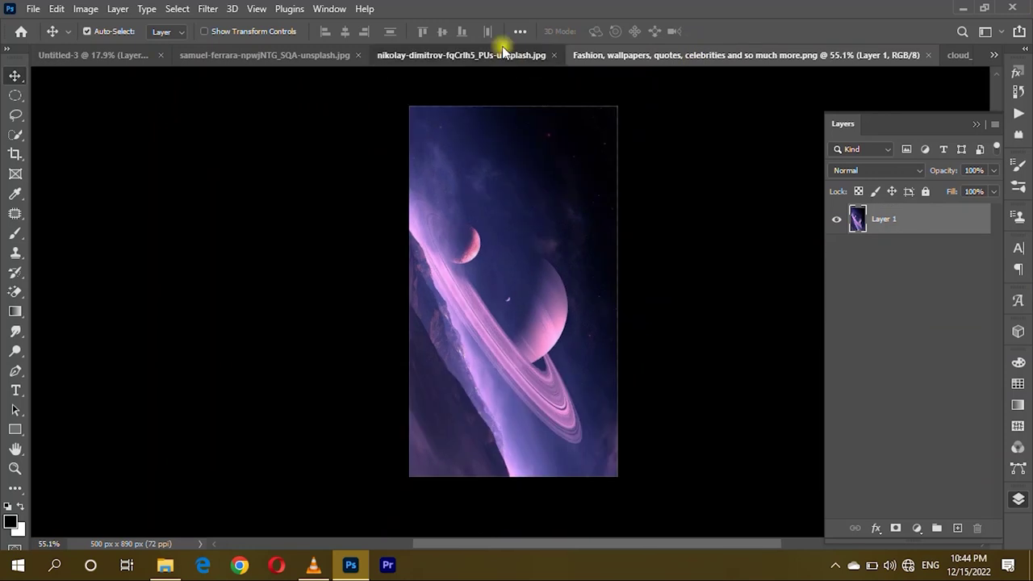
left_click(177, 8)
Select the jeep with Select > Subject after cancelling a Focus Area attempt.
left_click(185, 165)
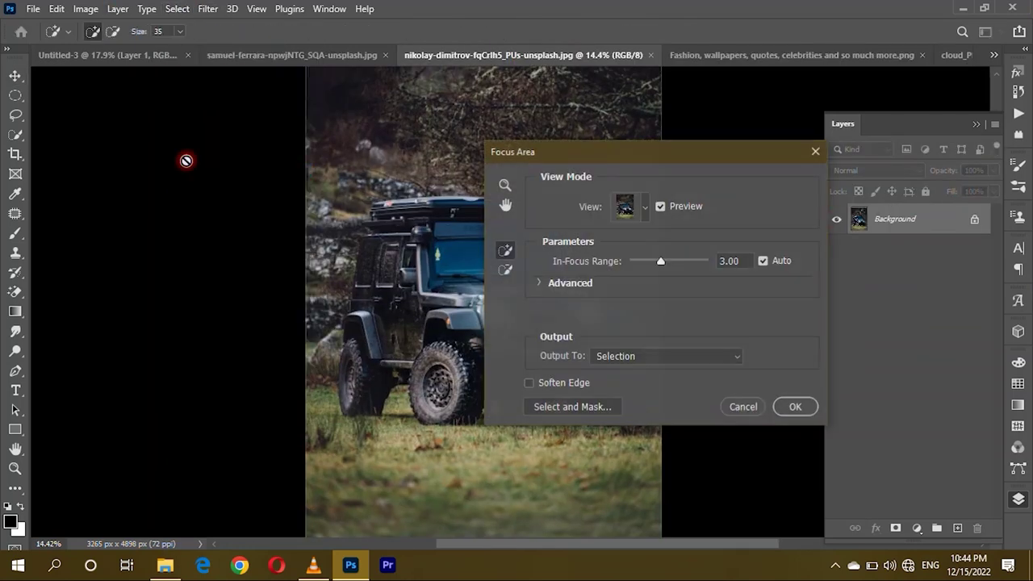
left_click(817, 152)
left_click(207, 8)
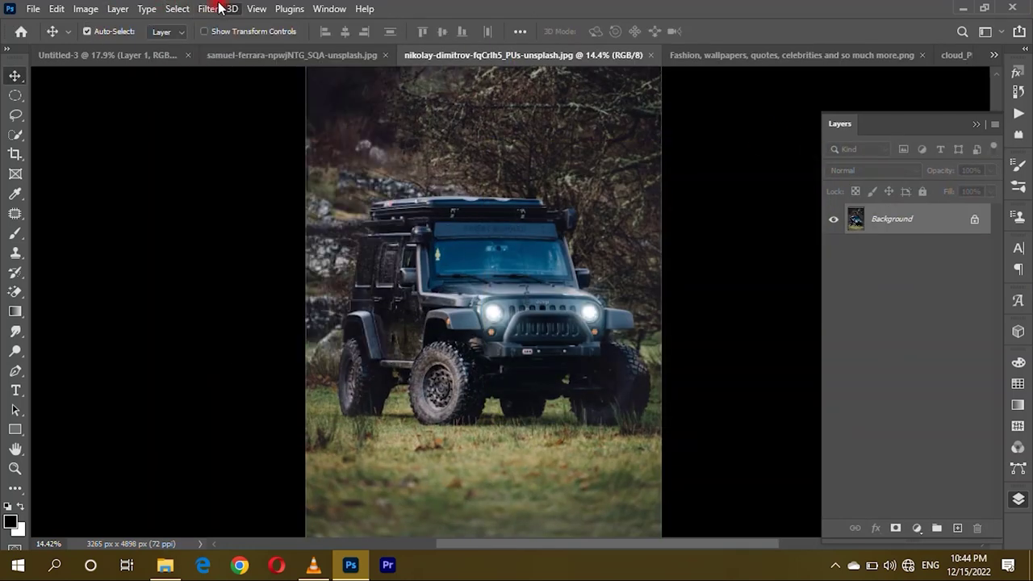
left_click(213, 184)
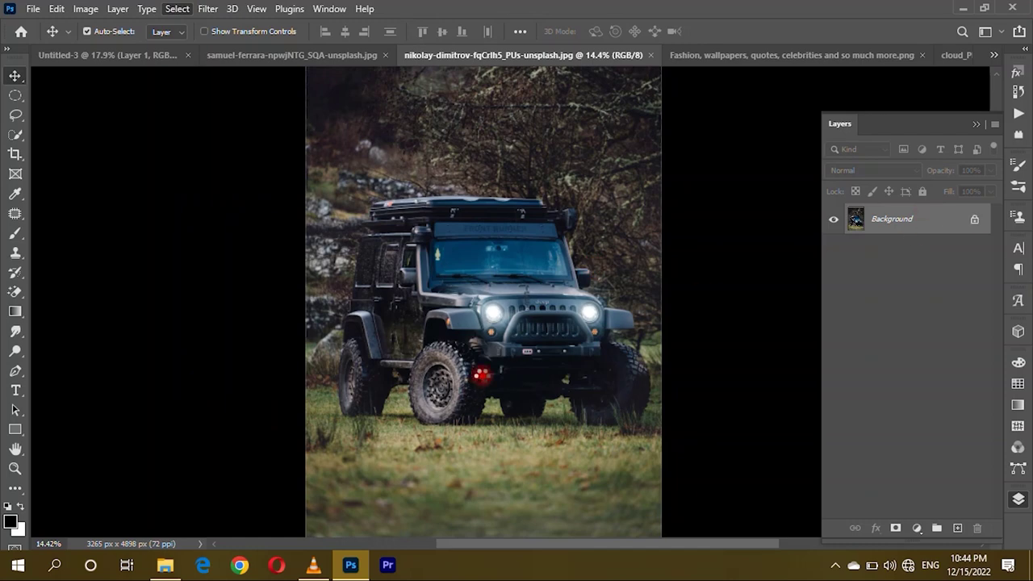
scroll(523, 438, "up", 5)
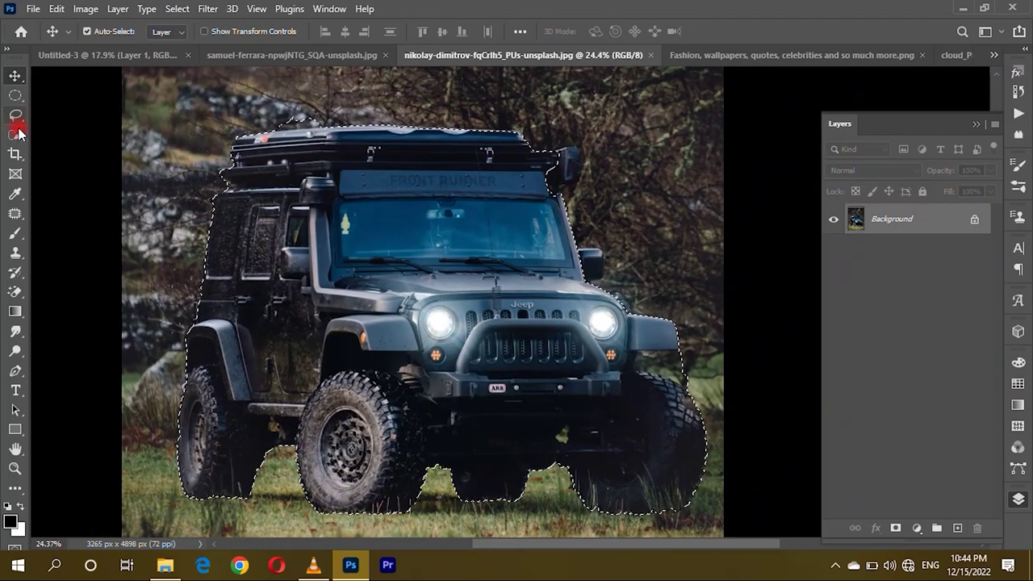
left_click(15, 134)
scroll(344, 153, "up", 3)
scroll(278, 177, "up", 2)
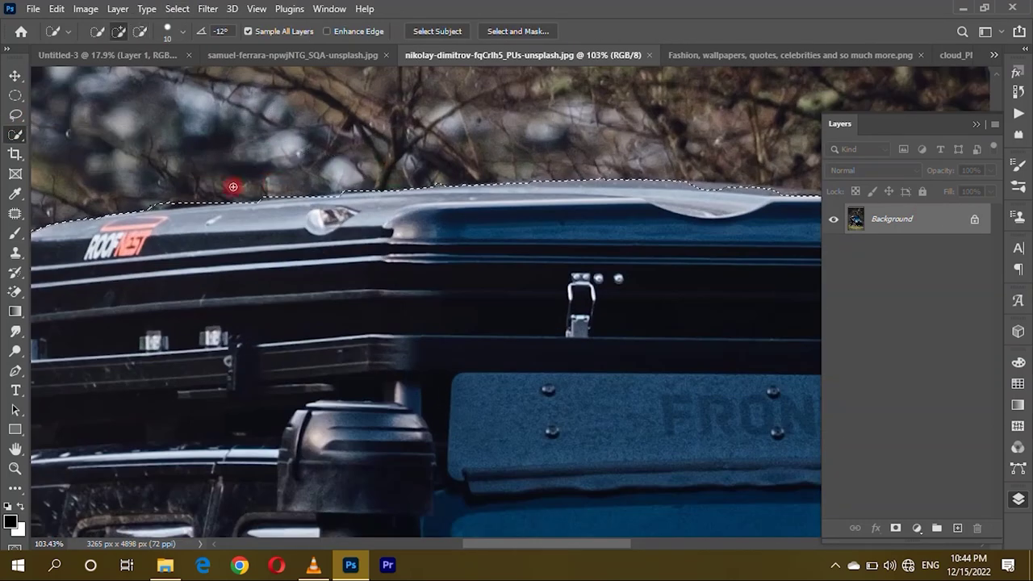
scroll(232, 187, "down", 4)
scroll(406, 233, "up", 3)
Refine the jeep selection: add the roof bag and remove the surrounding trees.
mouse_move(446, 259)
left_mouse_down()
mouse_move(409, 304)
mouse_move(468, 293)
left_mouse_up()
left_click_drag(477, 198, 473, 274)
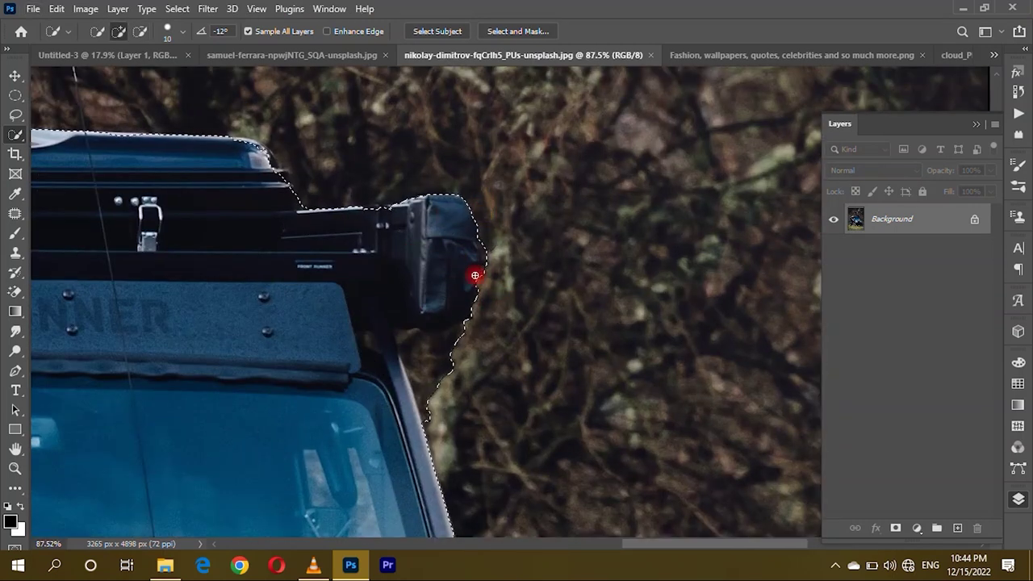
scroll(473, 275, "up", 2)
left_click_drag(425, 353, 393, 316)
left_click_drag(473, 276, 399, 289)
scroll(517, 334, "down", 8)
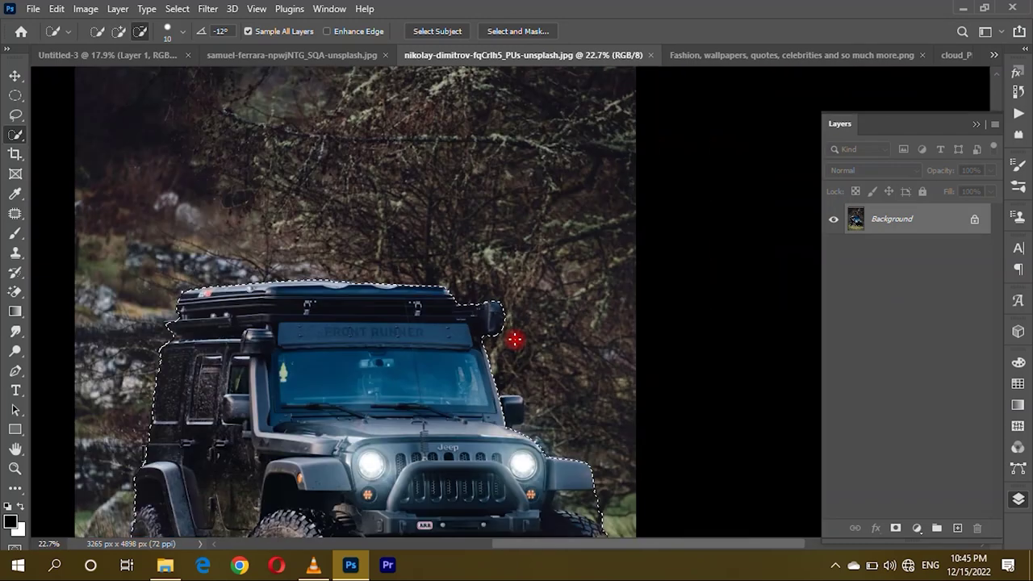
scroll(525, 461, "up", 1)
scroll(315, 387, "up", 2)
scroll(396, 364, "down", 1)
scroll(521, 249, "up", 1)
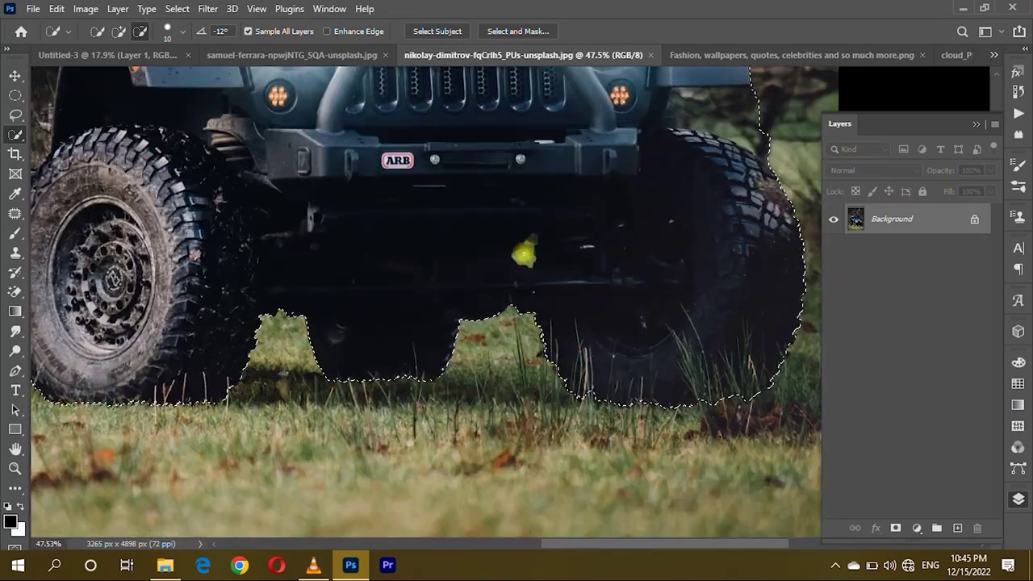
scroll(524, 323, "down", 3)
Copy the jeep to its own layer and place it, scaled down, left of the man.
key("ctrl+j")
key("v")
mouse_move(525, 326)
left_mouse_down()
mouse_move(443, 456)
mouse_move(367, 456)
mouse_move(373, 434)
mouse_move(399, 432)
left_mouse_up()
key("ctrl+t")
scroll(357, 432, "up", 2)
key("Return")
scroll(468, 436, "up", 2)
scroll(451, 387, "down", 2)
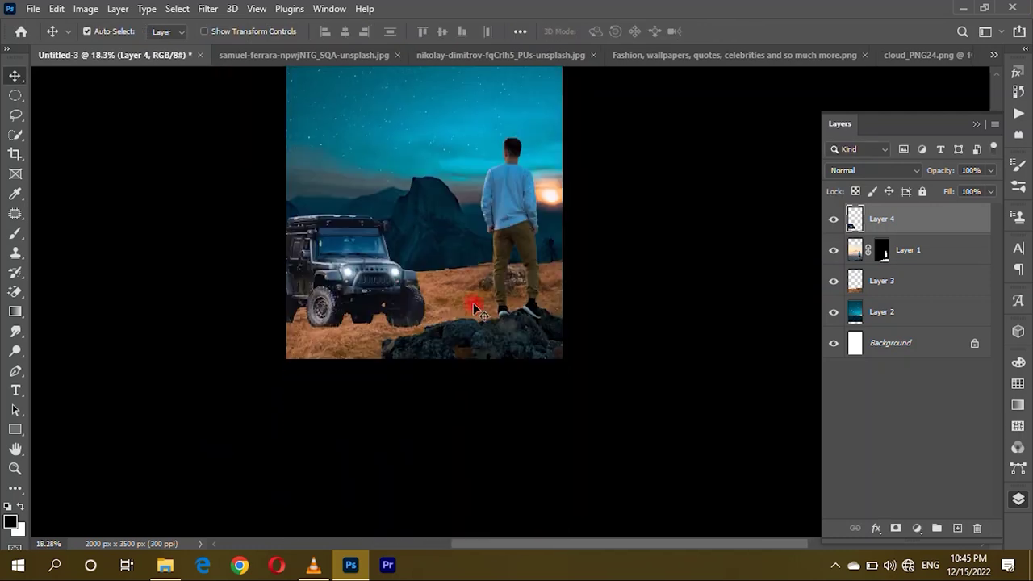
Add a Hue/Saturation layer clipped to the field (Saturation -17, Lightness -38).
left_click(468, 353, "ctrl")
left_click(917, 528)
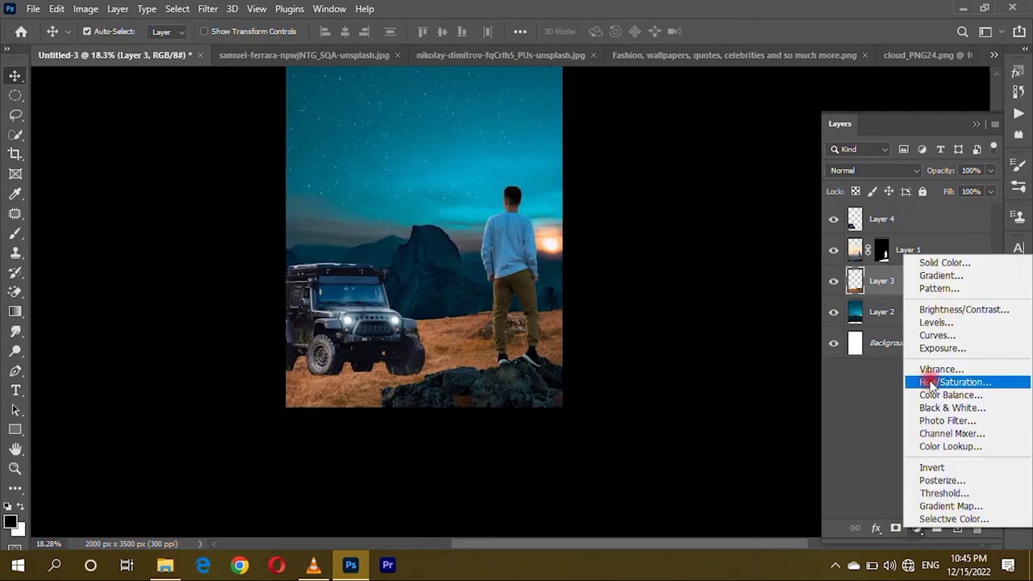
left_click(955, 382)
mouse_move(607, 338)
left_mouse_down()
mouse_move(563, 339)
mouse_move(572, 338)
left_mouse_up()
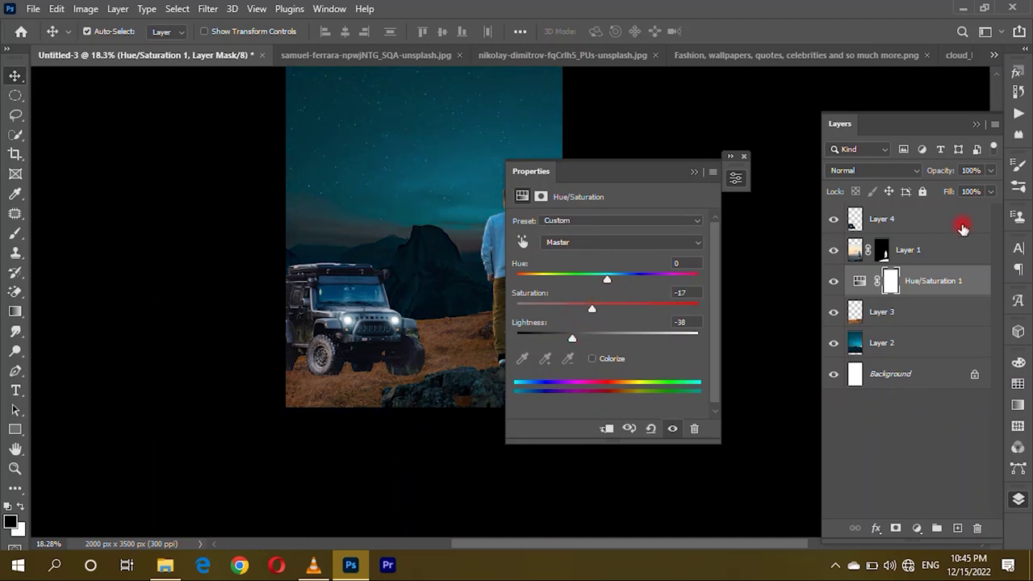
left_click(843, 296, "alt")
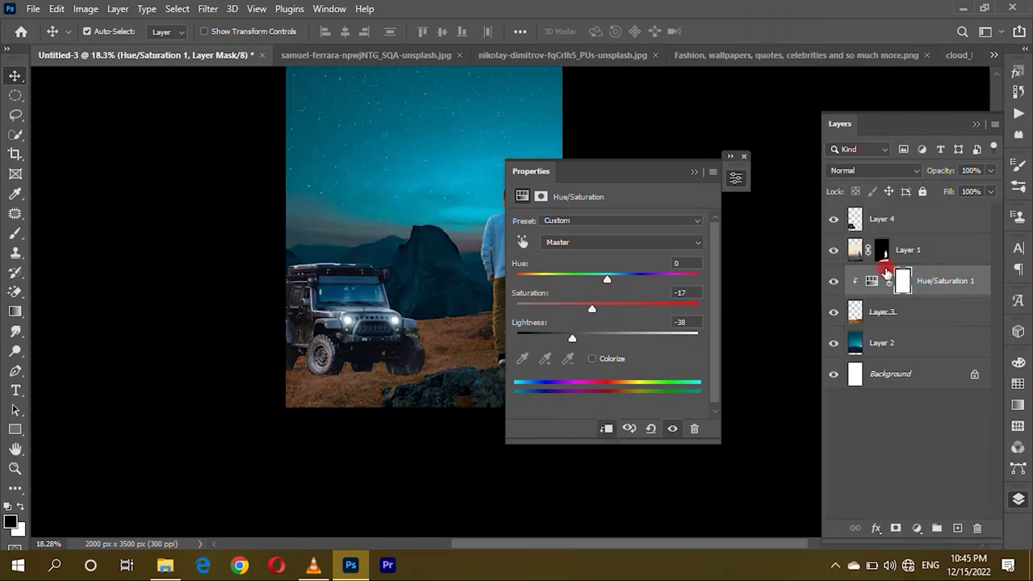
Move the jeep layer below the field's adjustment and release its clipping mask.
left_click(922, 225)
left_click_drag(940, 229, 953, 294)
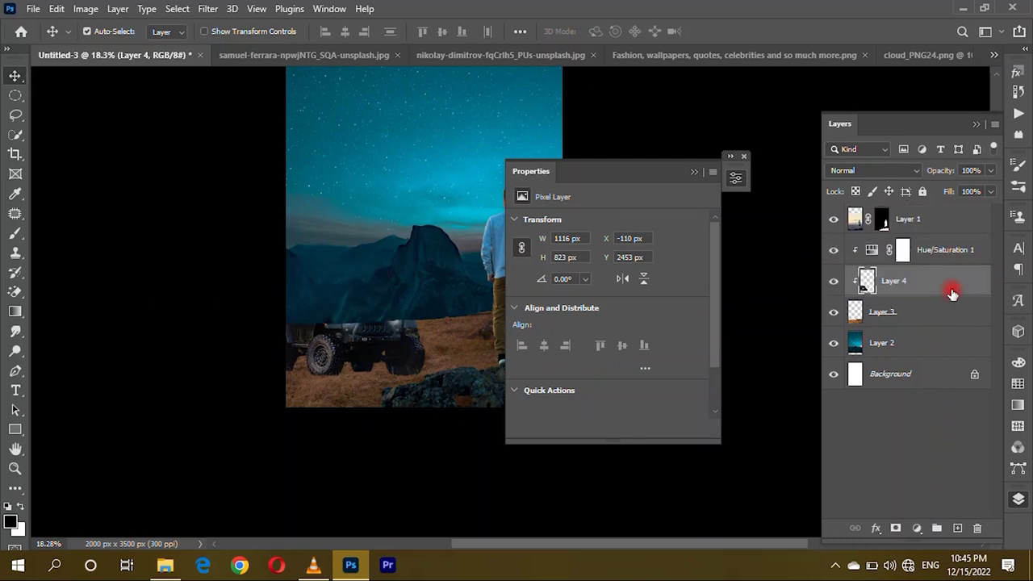
right_click(945, 282)
left_click(913, 281)
left_click(931, 246)
left_click(928, 281)
Discard a trial Color Balance and add Hue/Saturation 2 (Saturation -48) to darken the scene.
left_click(917, 528)
left_click(951, 392)
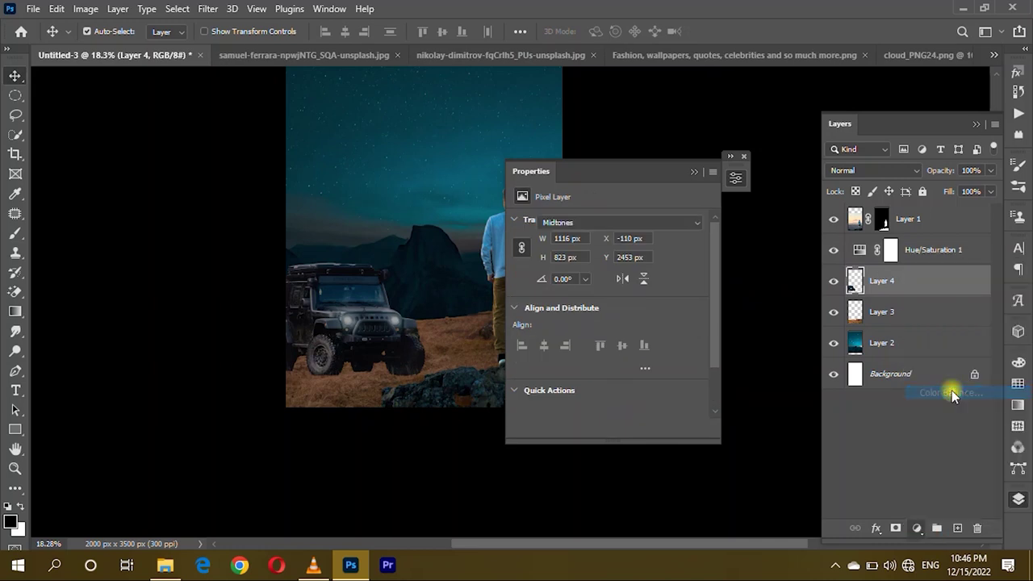
key("Delete")
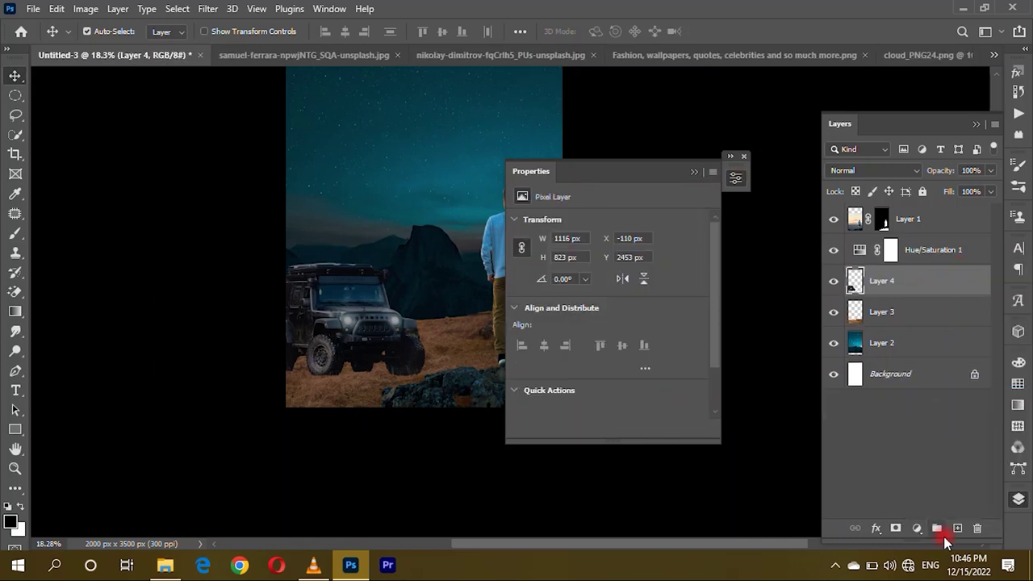
left_click(917, 528)
left_click(952, 379)
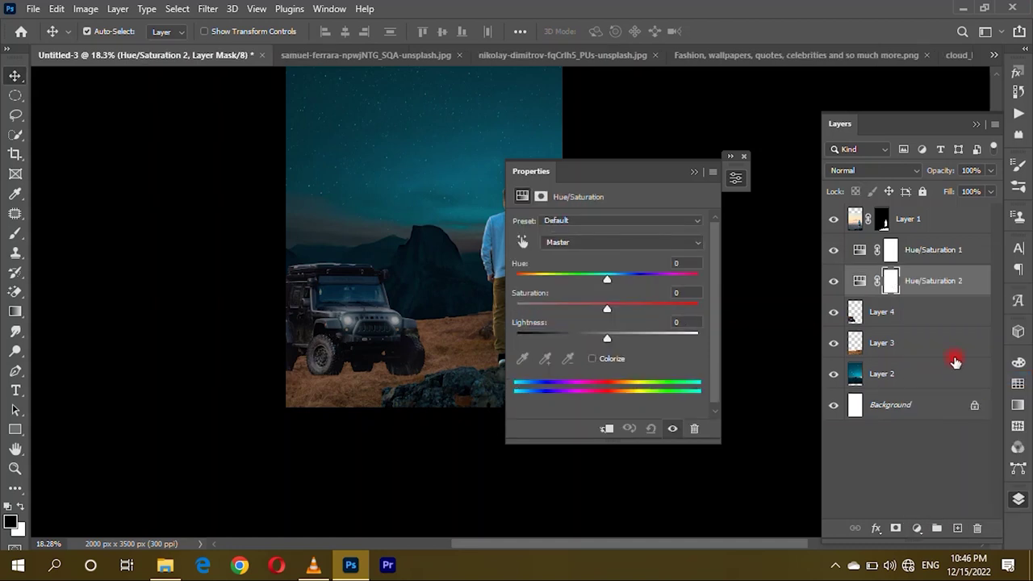
left_click_drag(569, 309, 635, 282)
scroll(456, 322, "up", 2)
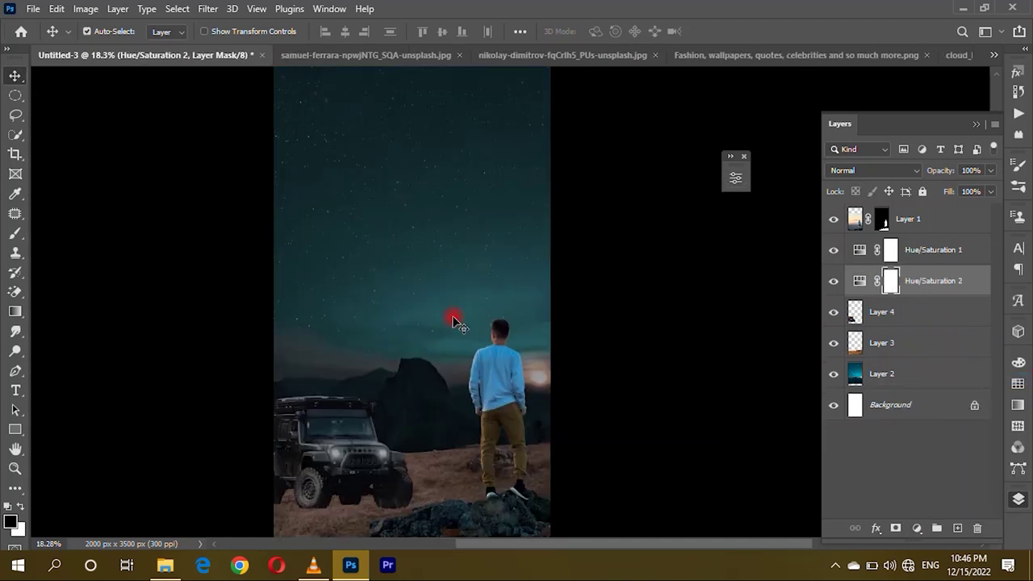
scroll(456, 321, "down", 1)
left_click(549, 55)
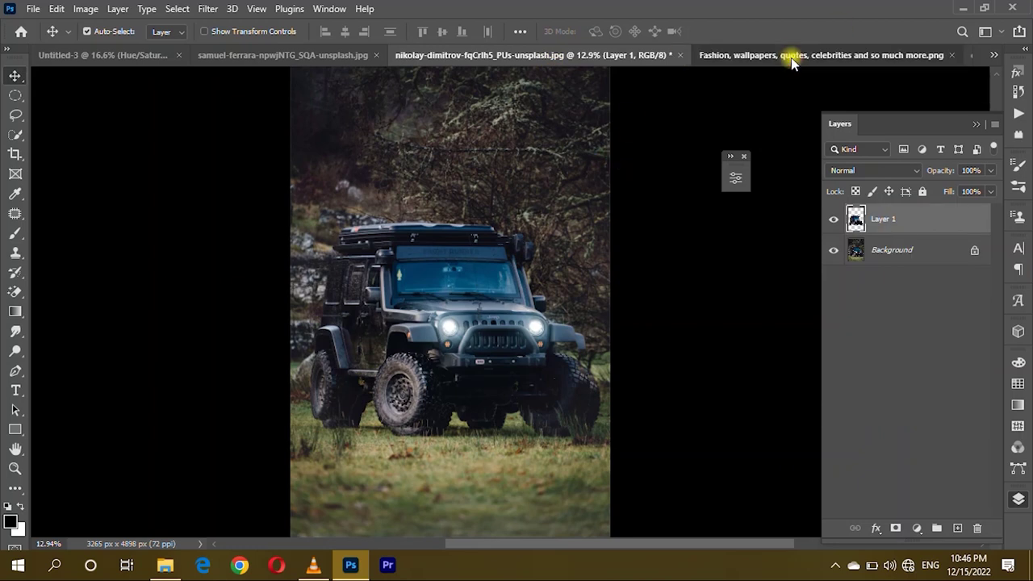
Drag the ringed-planet image into the composite, tilt it about -35° and enlarge it.
left_click(796, 55)
left_click_drag(489, 330, 339, 202)
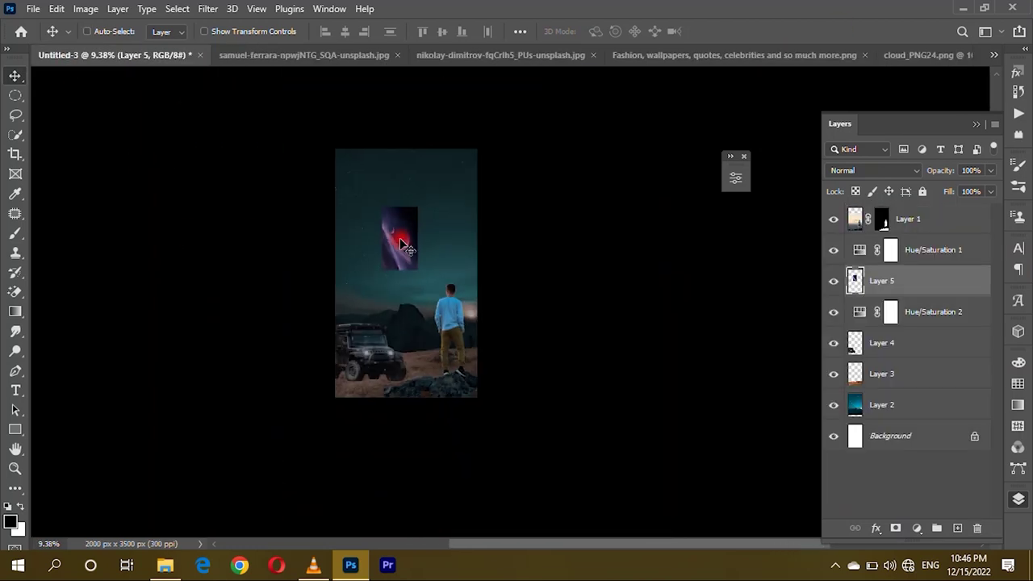
key("ctrl+t")
key("ctrl+0")
mouse_move(426, 276)
left_mouse_down()
mouse_move(462, 247)
mouse_move(533, 367)
left_mouse_up()
left_click_drag(439, 300, 404, 275)
key("Return")
Set Layer 5 to Luminosity, scale it to about 124%, and add a layer mask.
left_click(869, 172)
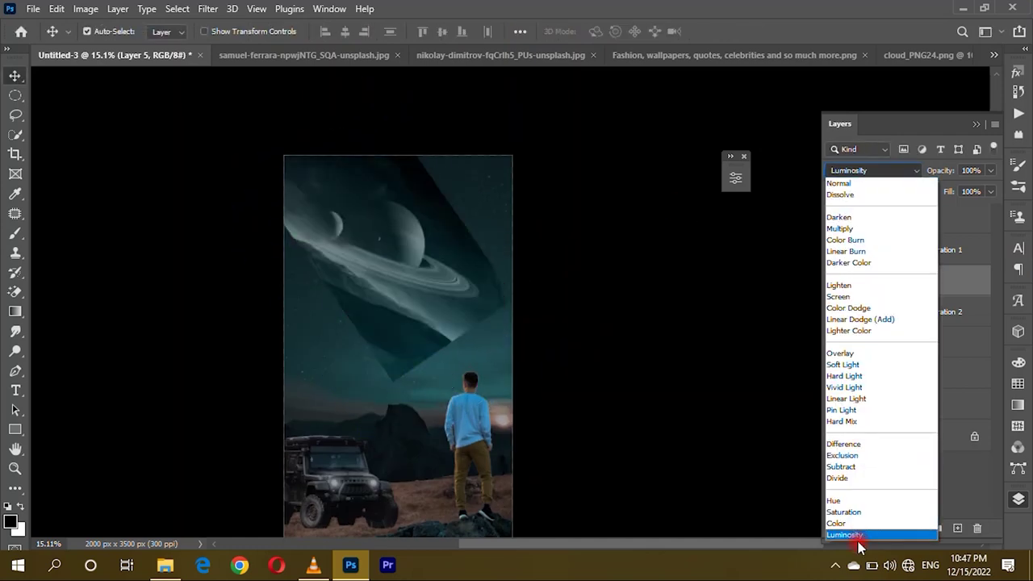
left_click(858, 537)
key("ctrl+t")
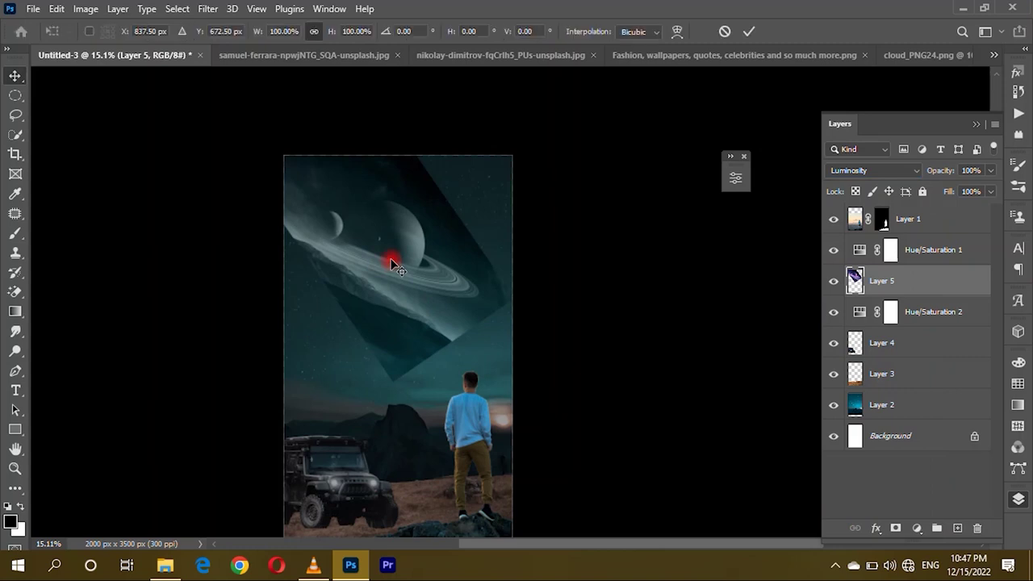
left_click_drag(515, 231, 549, 233)
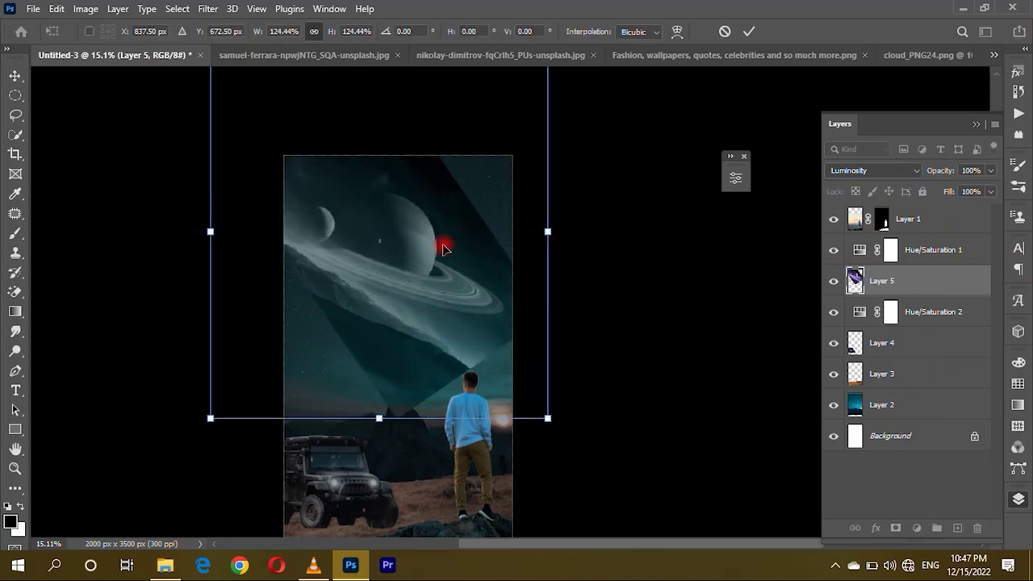
key("Return")
left_click(895, 528)
left_click(15, 136)
Paint black on Layer 5's mask to fade the planet image's upper seam into the sky.
left_click(15, 233)
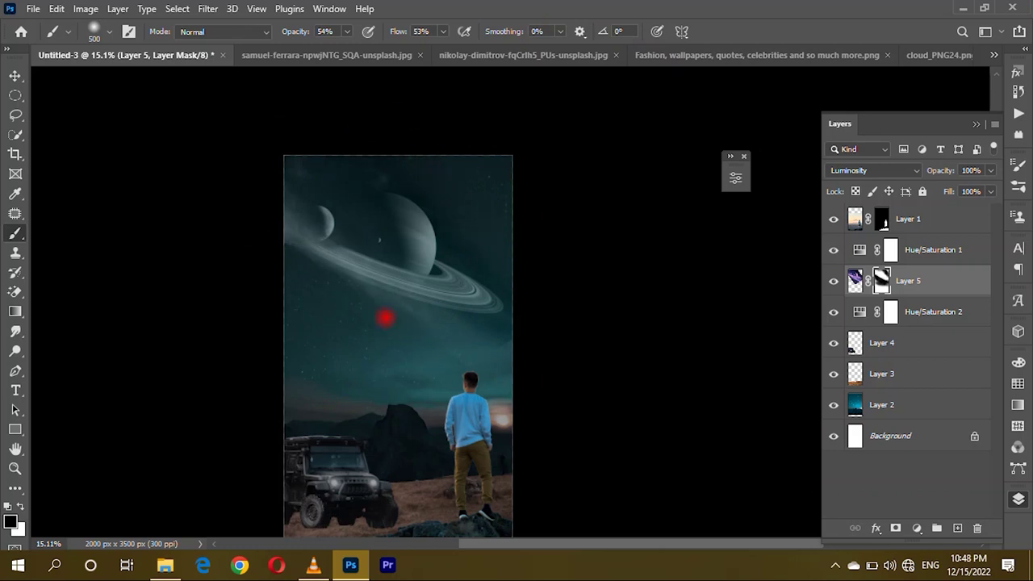
scroll(442, 205, "up", 1)
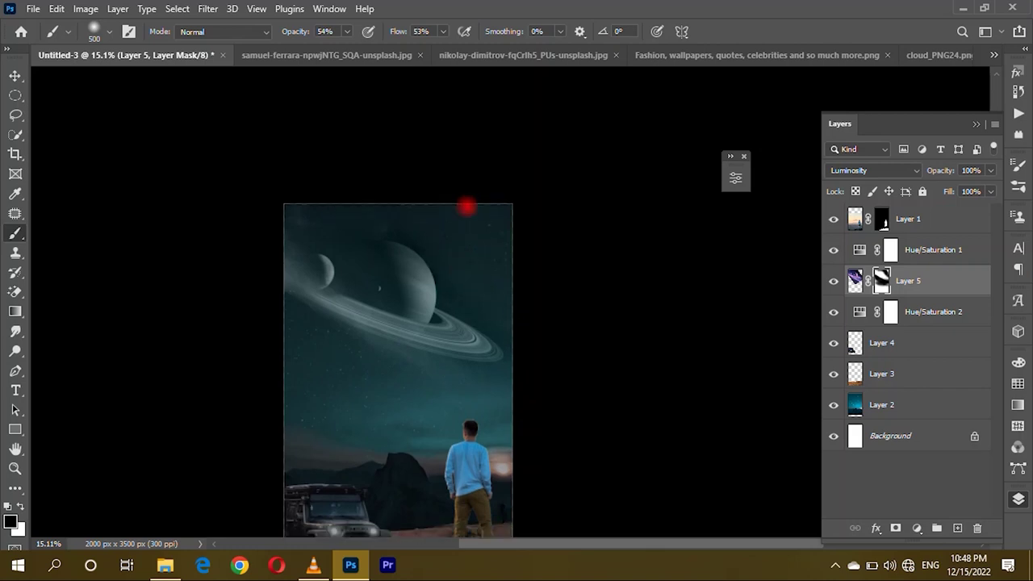
scroll(468, 208, "down", 1)
Add Hue/Saturation 3 above the planet at Saturation +67, then select the Layer 2 sky.
left_click(916, 528)
left_click(952, 318)
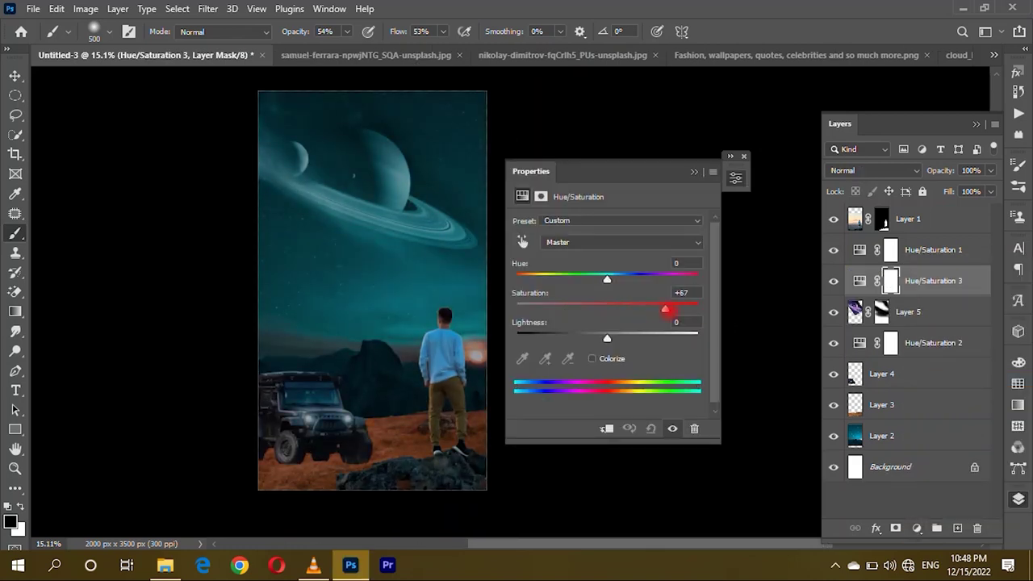
left_click(694, 171)
scroll(468, 358, "up", 2)
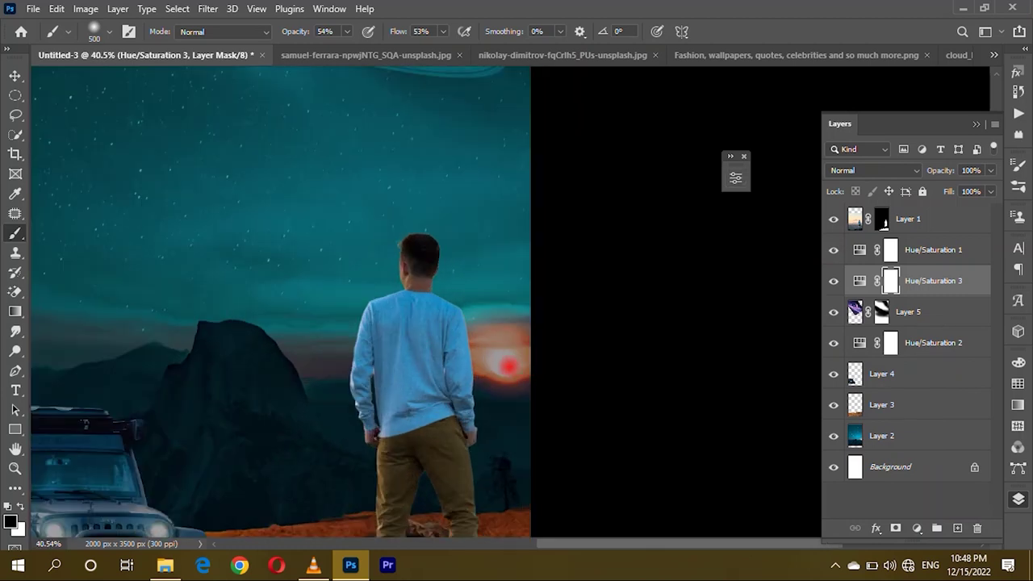
left_click(882, 436)
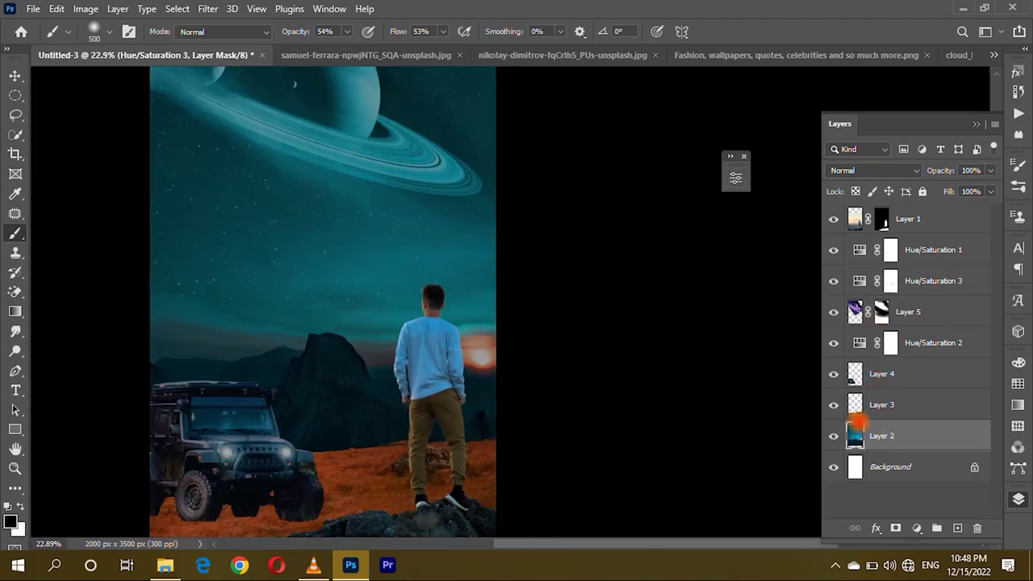
left_click(330, 289, "ctrl")
left_click(943, 440)
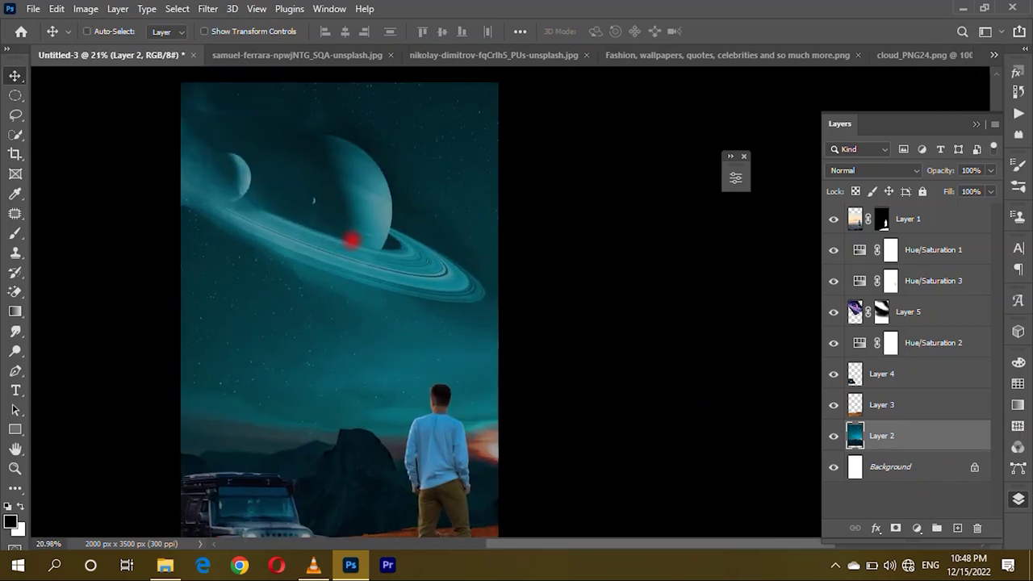
Hide the four upper layers and shift Layer 2's sky and mountains lower.
left_click_drag(834, 311, 834, 218)
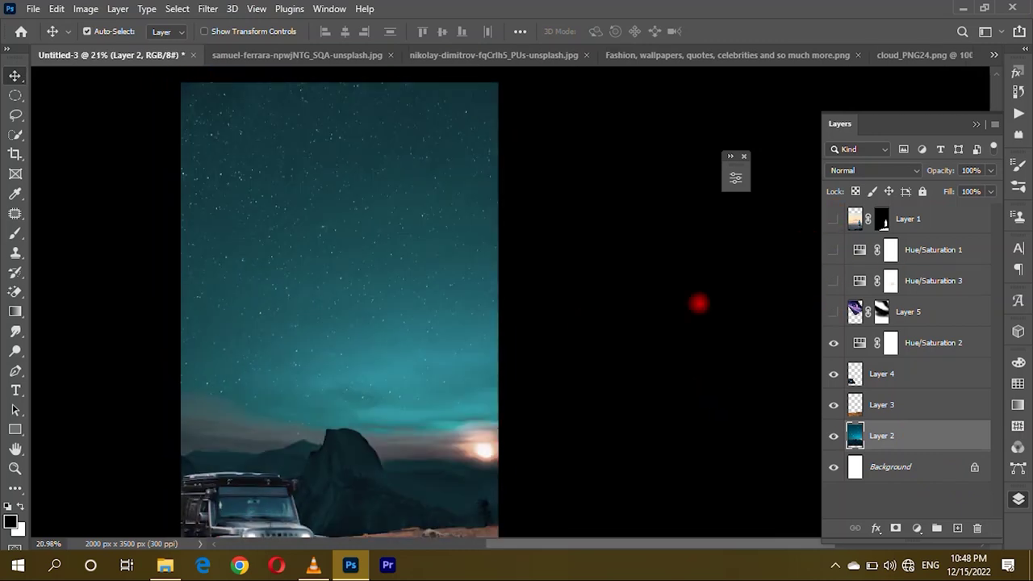
mouse_move(384, 233)
left_mouse_down()
mouse_move(407, 296)
mouse_move(380, 315)
mouse_move(380, 387)
mouse_move(362, 270)
mouse_move(363, 295)
left_mouse_up()
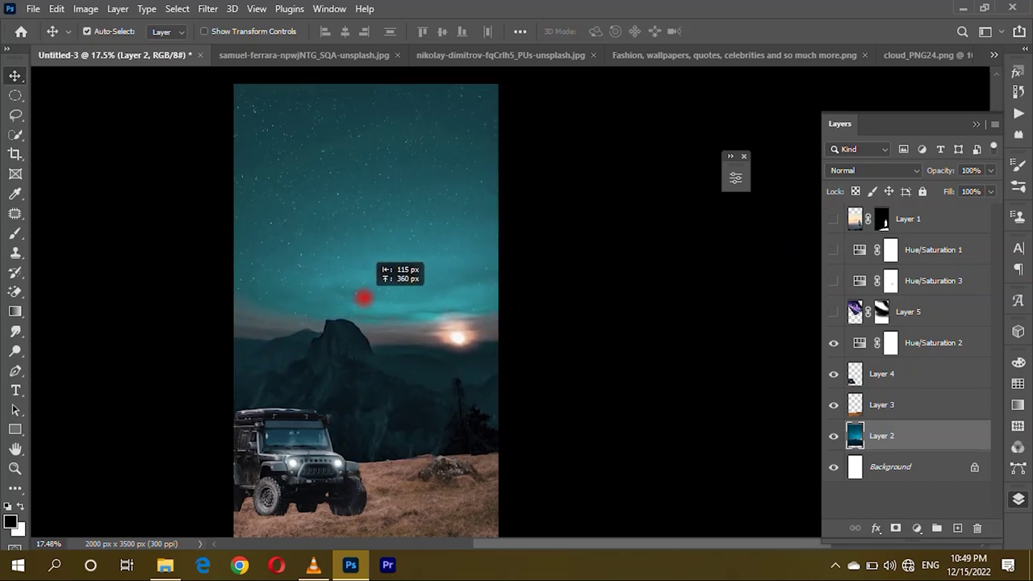
scroll(277, 323, "up", 3)
scroll(218, 239, "up", 3)
Patch the glowing sun and its leftover glow with nearby darker sky, then deselect.
key("j")
scroll(309, 272, "up", 2)
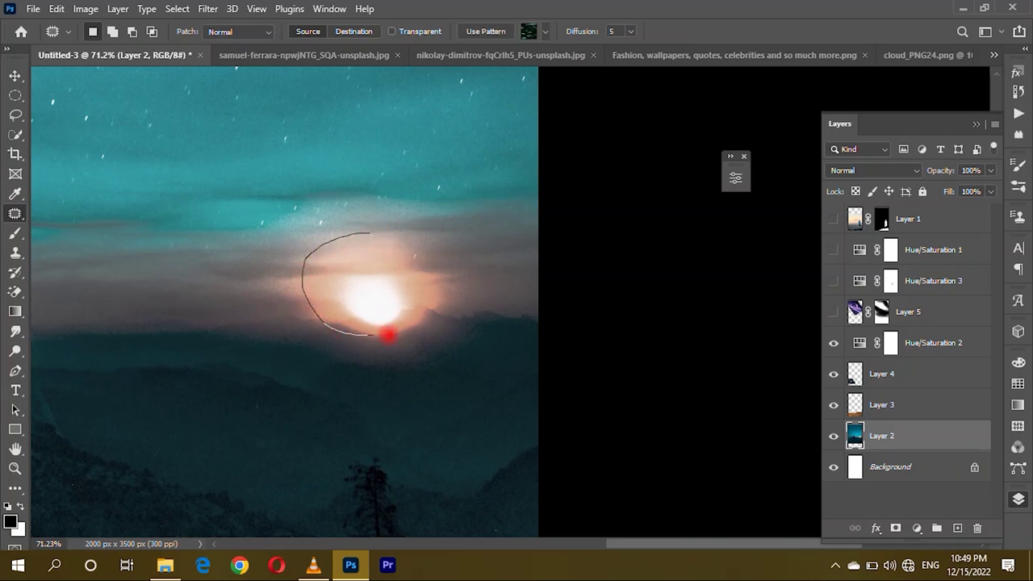
left_click_drag(348, 235, 349, 235)
left_click_drag(381, 304, 168, 305)
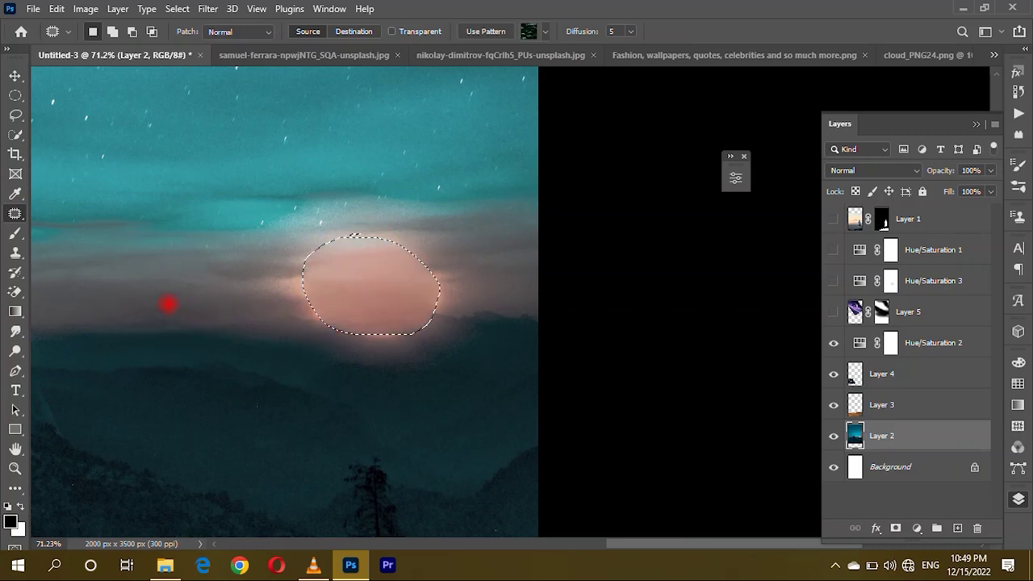
left_click_drag(276, 250, 276, 247)
left_click_drag(387, 299, 203, 293)
key("ctrl+d")
key("ctrl+f")
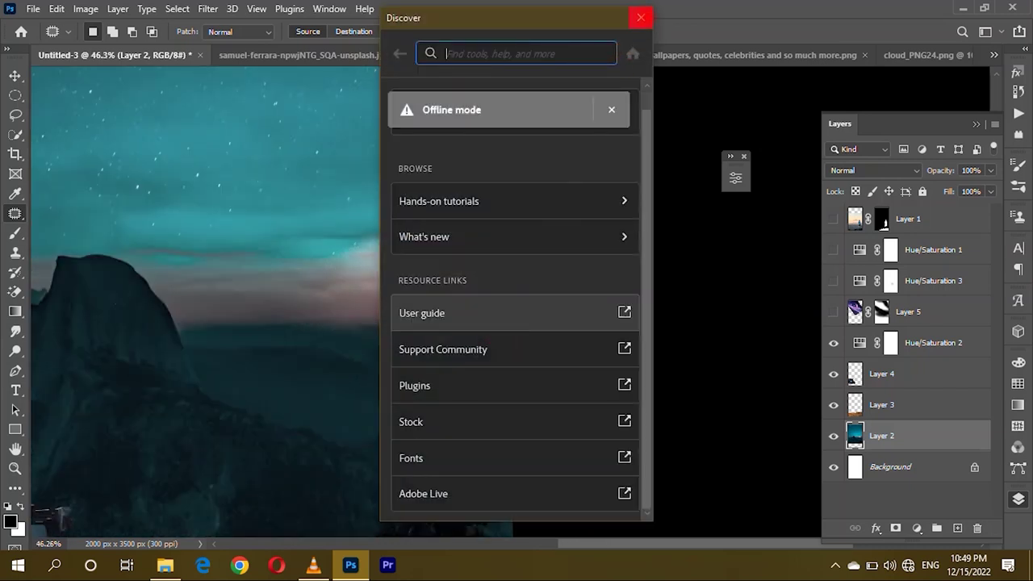
key("Escape")
scroll(552, 312, "down", 5)
scroll(552, 311, "down", 1)
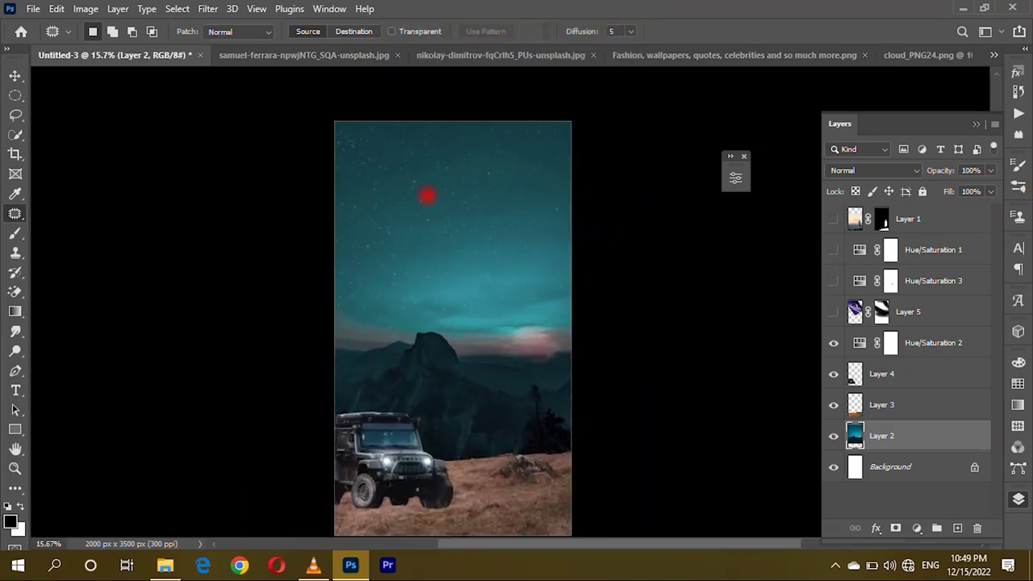
scroll(426, 196, "up", 1)
Unhide the upper layers and select the planet layer's mask with the Brush.
left_click(833, 313, "alt")
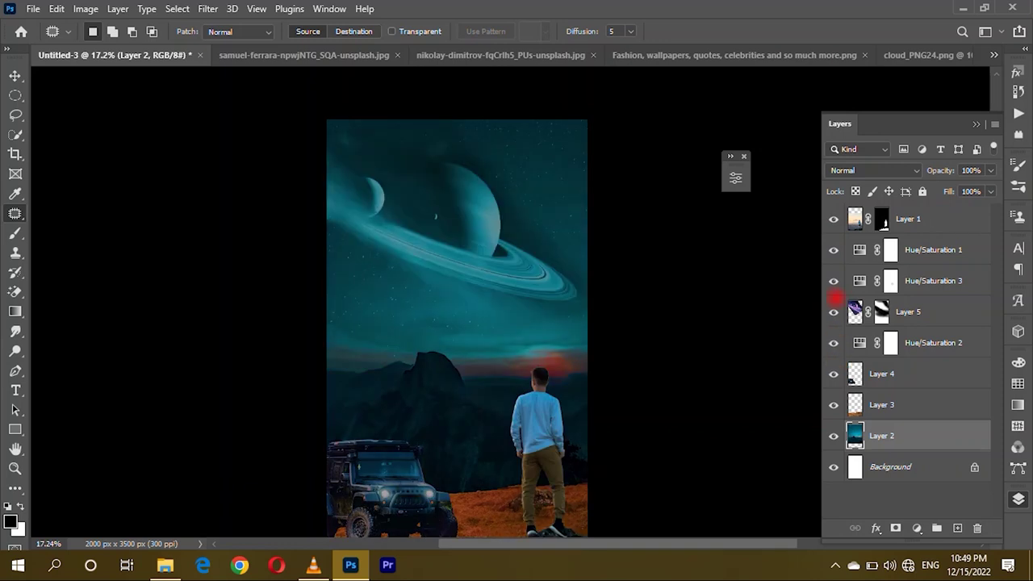
scroll(426, 235, "down", 1)
scroll(426, 235, "up", 1)
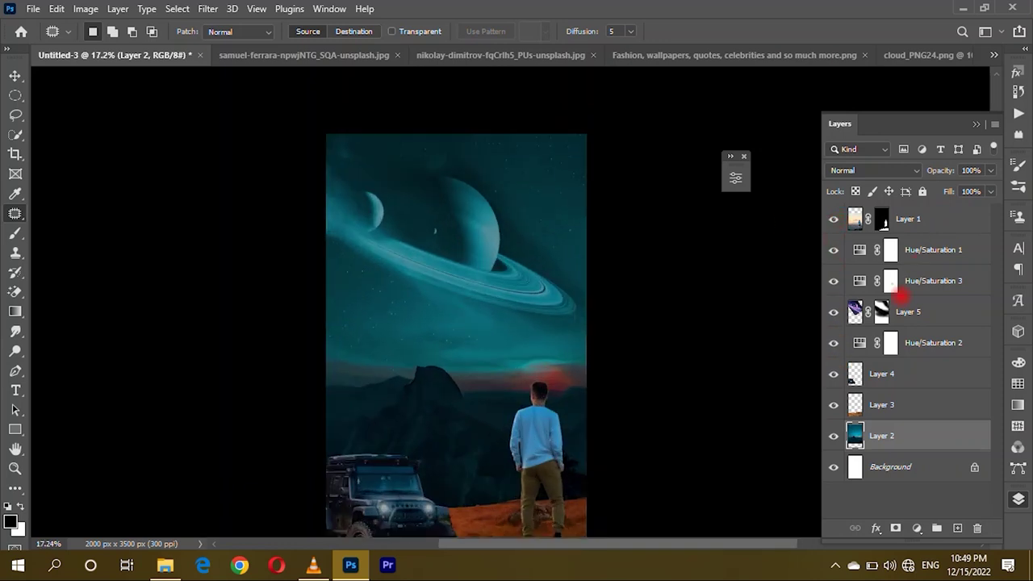
left_click(882, 311)
key("b")
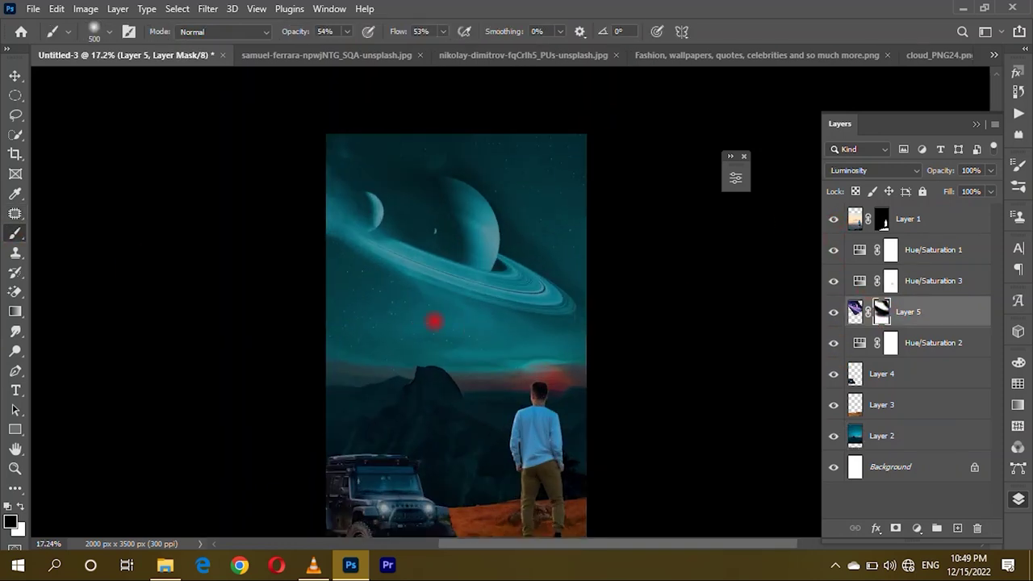
scroll(544, 263, "up", 1)
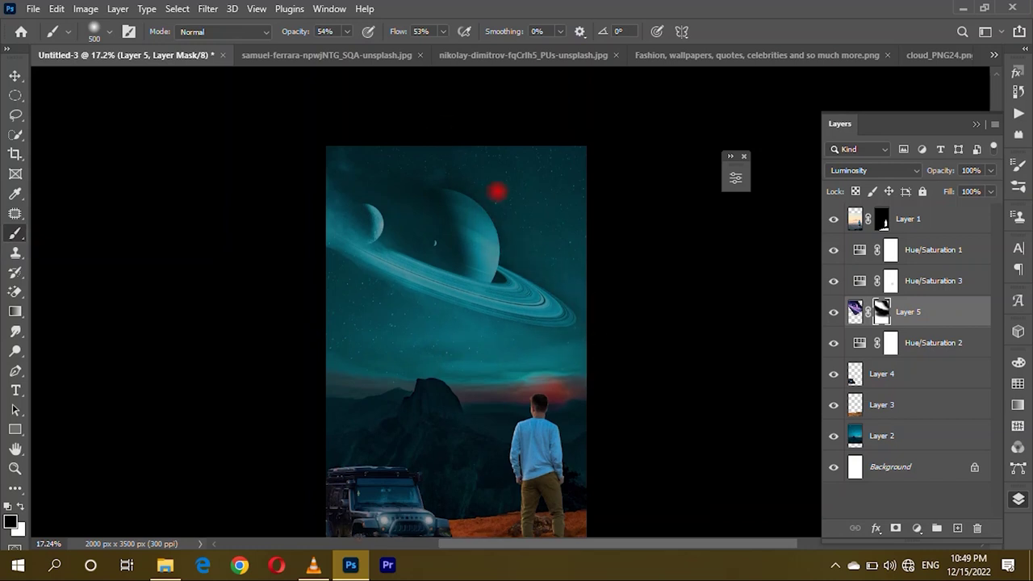
scroll(491, 192, "down", 1)
scroll(461, 272, "down", 3)
Lower the Hue/Saturation 2 adjustment's lightness to -20.
left_click(891, 343)
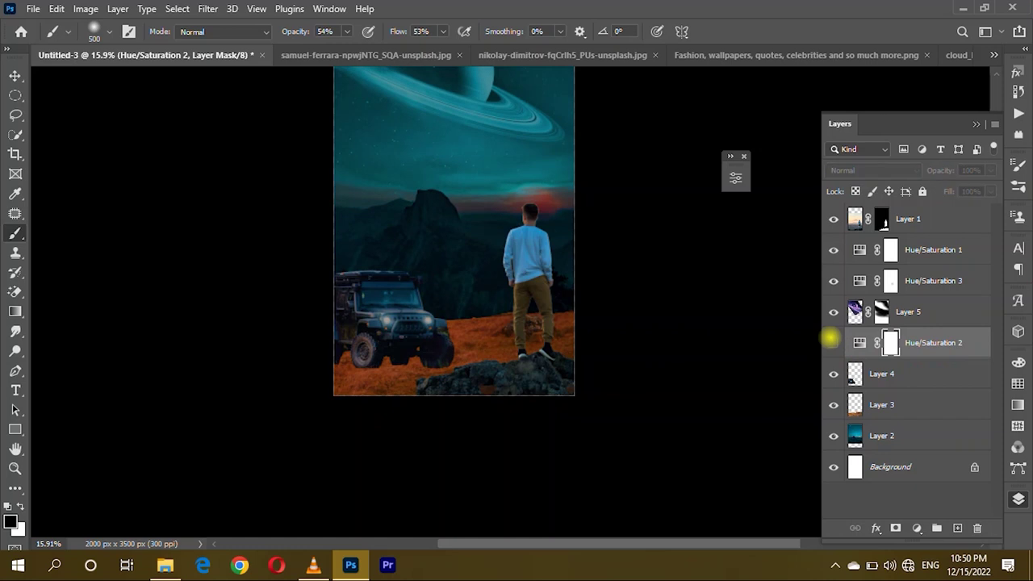
left_click(833, 342)
double_click(860, 343)
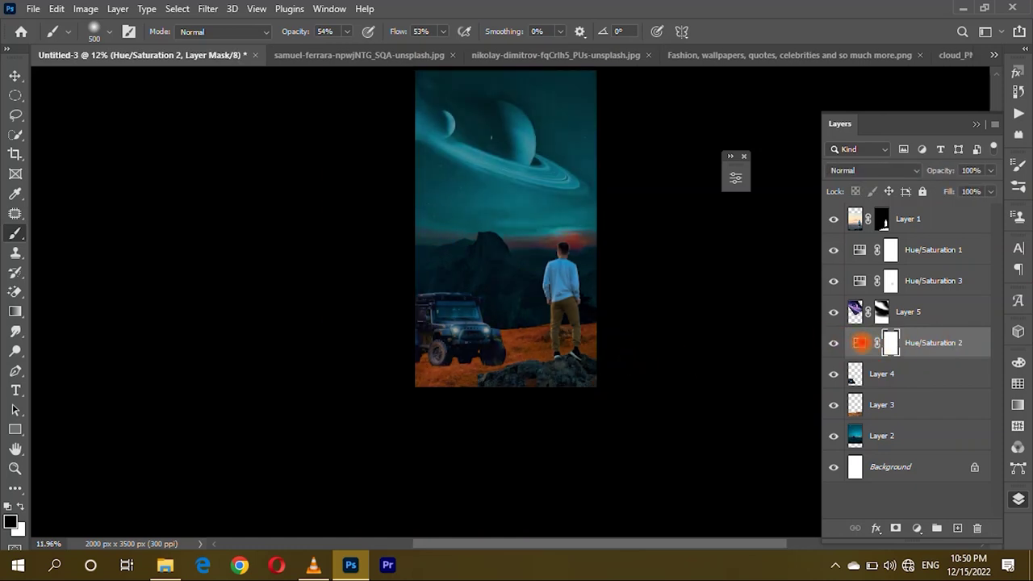
left_click_drag(599, 195, 782, 249)
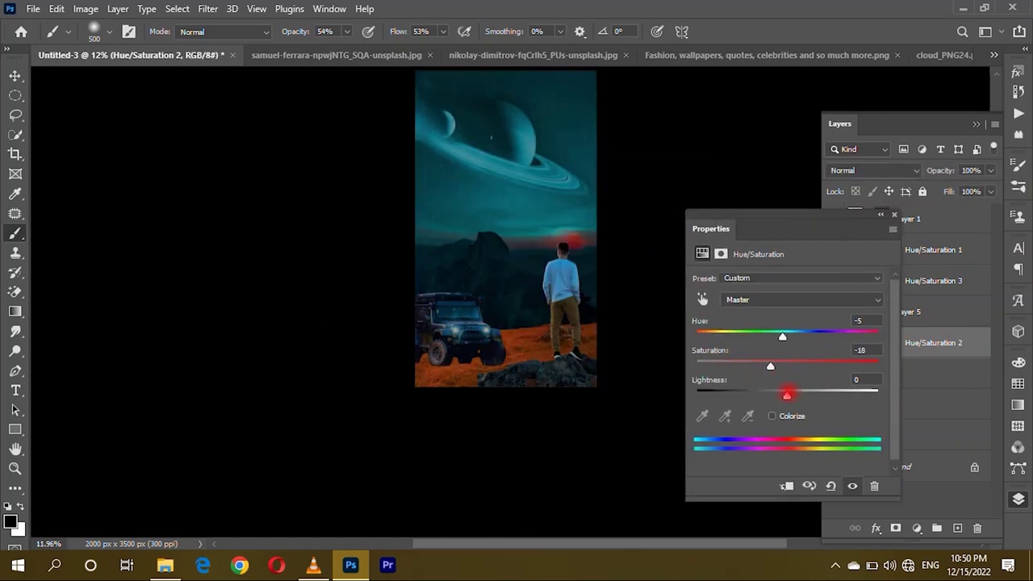
left_click_drag(787, 394, 744, 386)
left_click(894, 216)
Clip Hue/Saturation 2 to Layer 4, hide Hue/Saturation 3, and restack Layer 5 and Hue/Saturation 1.
right_click(957, 342)
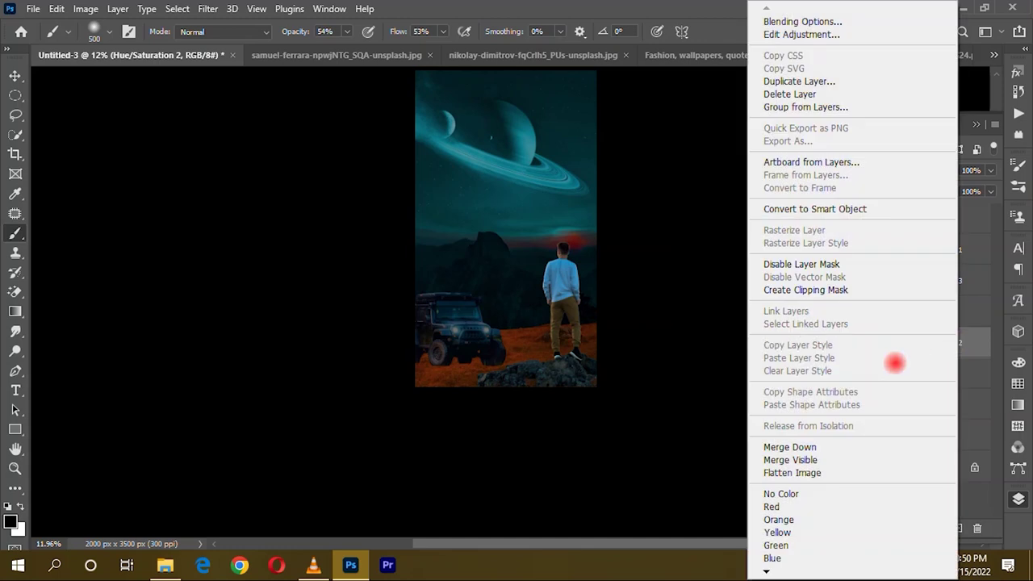
left_click(806, 290)
left_click(834, 280)
left_click(960, 280)
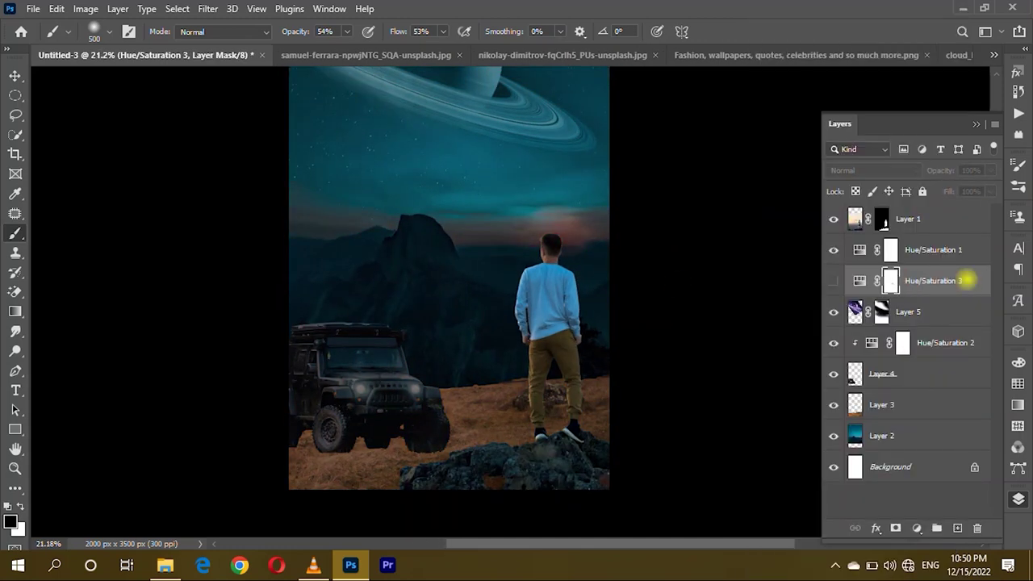
left_click_drag(966, 280, 945, 319)
left_click_drag(934, 250, 936, 323)
scroll(403, 224, "down", 3)
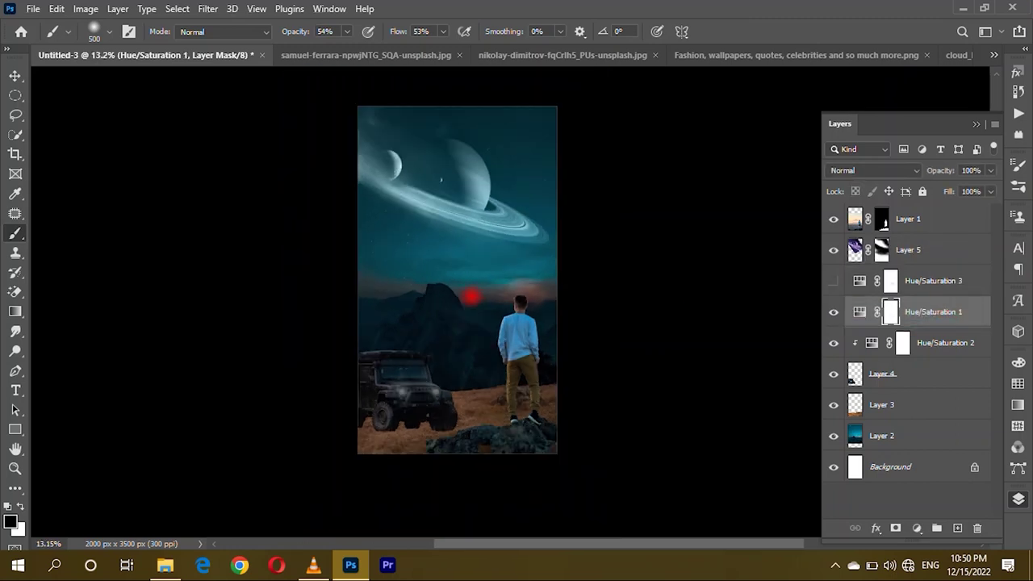
On a new layer below Layer 3, paint white haze across the mountains and lower ground.
left_click(928, 407)
left_click(958, 528)
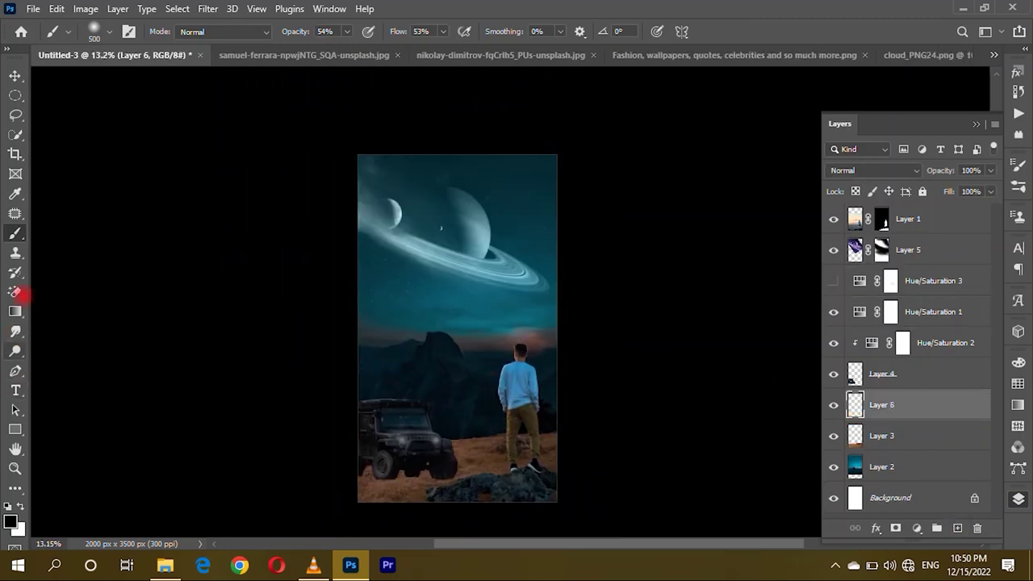
right_click(406, 325)
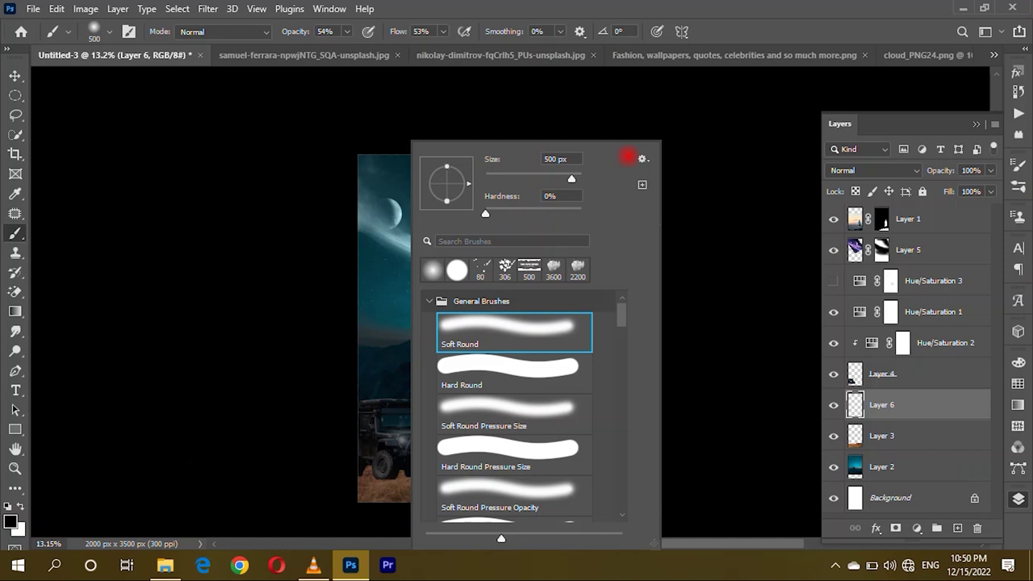
key("Escape")
key("x")
mouse_move(390, 394)
left_mouse_down()
mouse_move(606, 390)
mouse_move(583, 402)
left_mouse_up()
left_click_drag(572, 442, 268, 465)
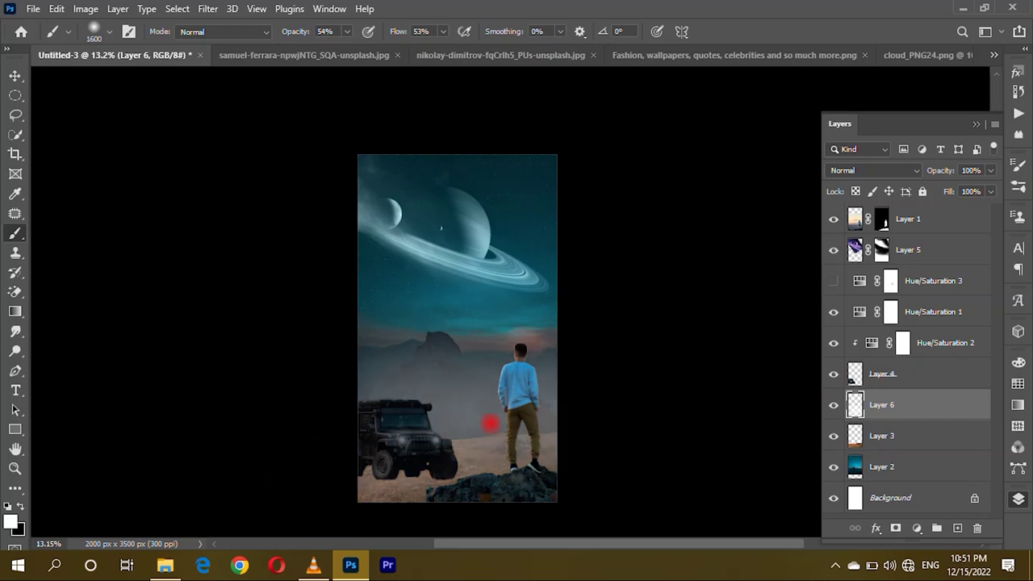
left_click_drag(946, 411, 952, 444)
mouse_move(382, 442)
left_mouse_down()
mouse_move(374, 468)
mouse_move(779, 426)
left_mouse_up()
Add another layer and brush white mist over the ground around the man.
left_click(958, 528)
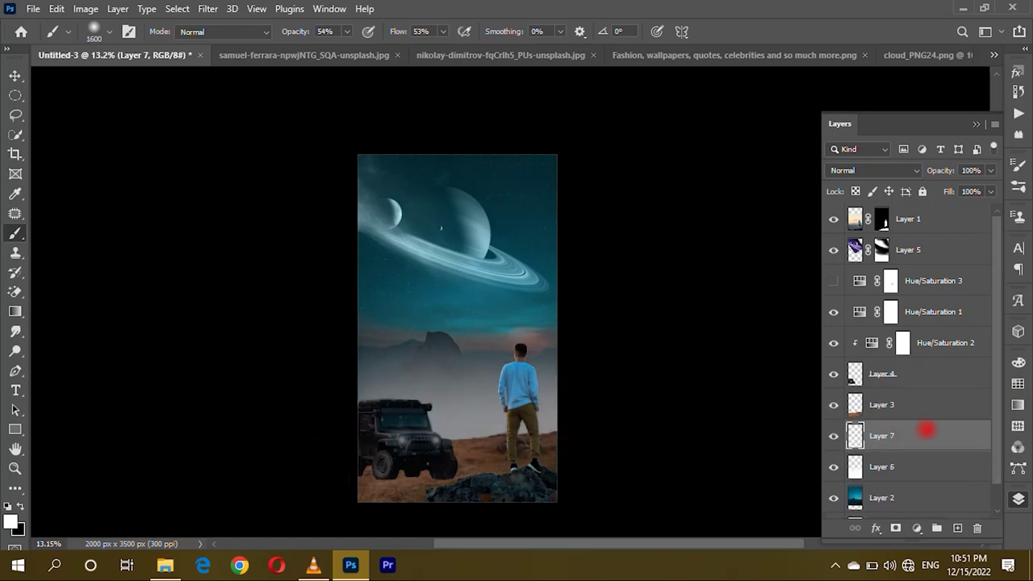
left_click_drag(923, 426, 929, 391)
scroll(533, 417, "up", 3)
scroll(579, 433, "up", 1)
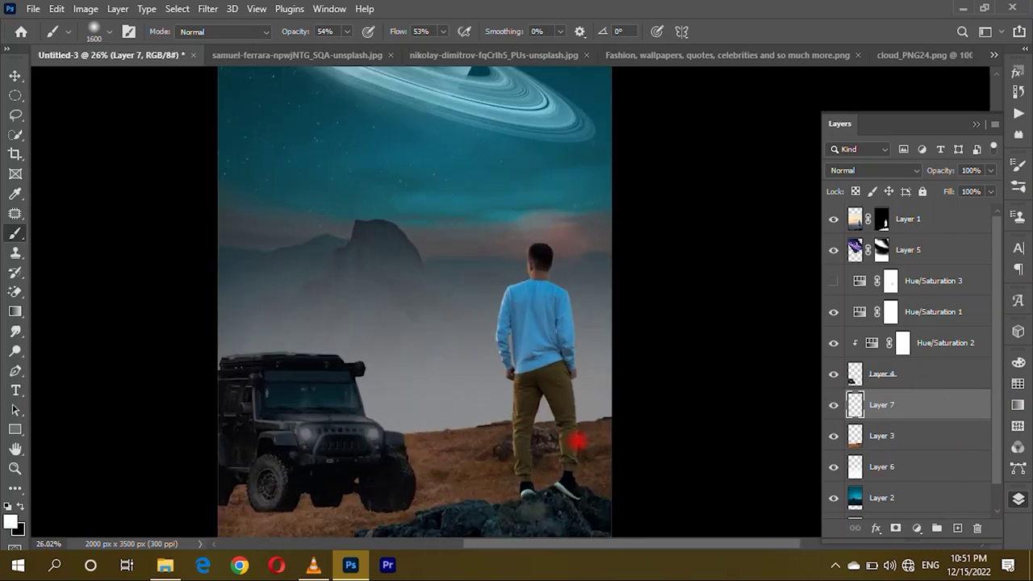
mouse_move(586, 406)
left_mouse_down()
mouse_move(300, 415)
mouse_move(762, 389)
left_mouse_up()
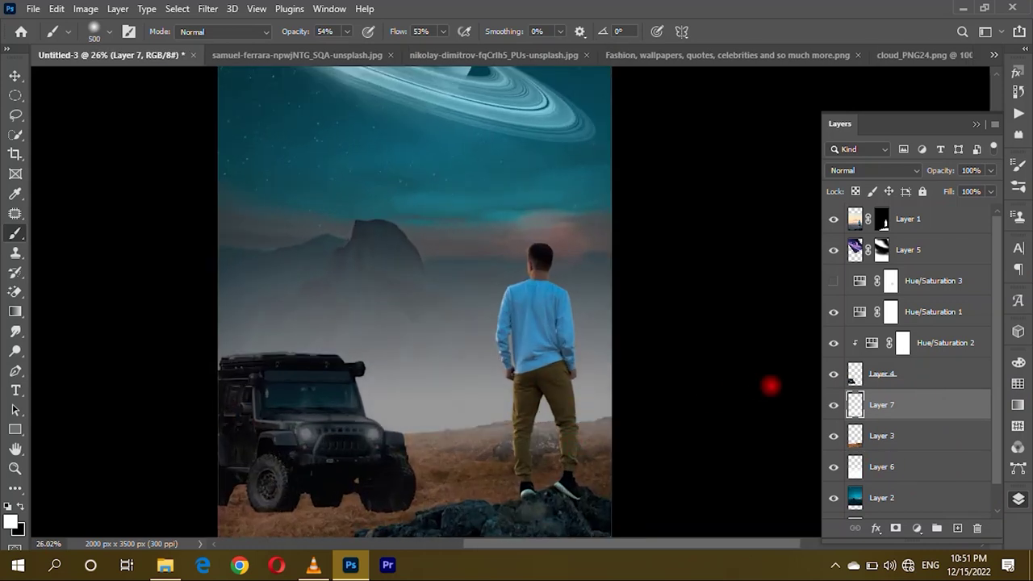
scroll(523, 226, "down", 3)
scroll(511, 374, "up", 1)
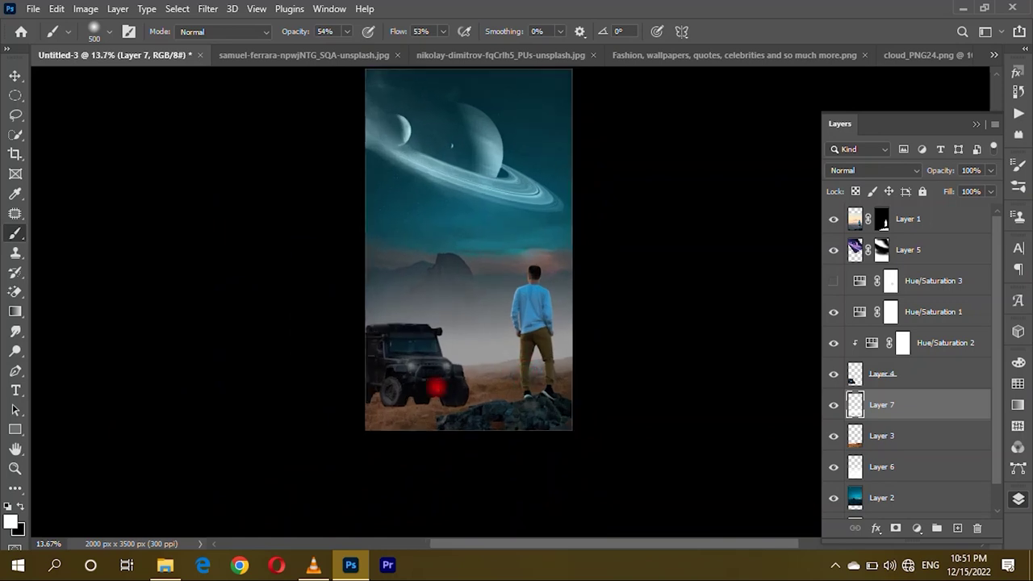
Fade the Layer 6 haze to about 71% opacity.
left_click(911, 467)
left_click(991, 170)
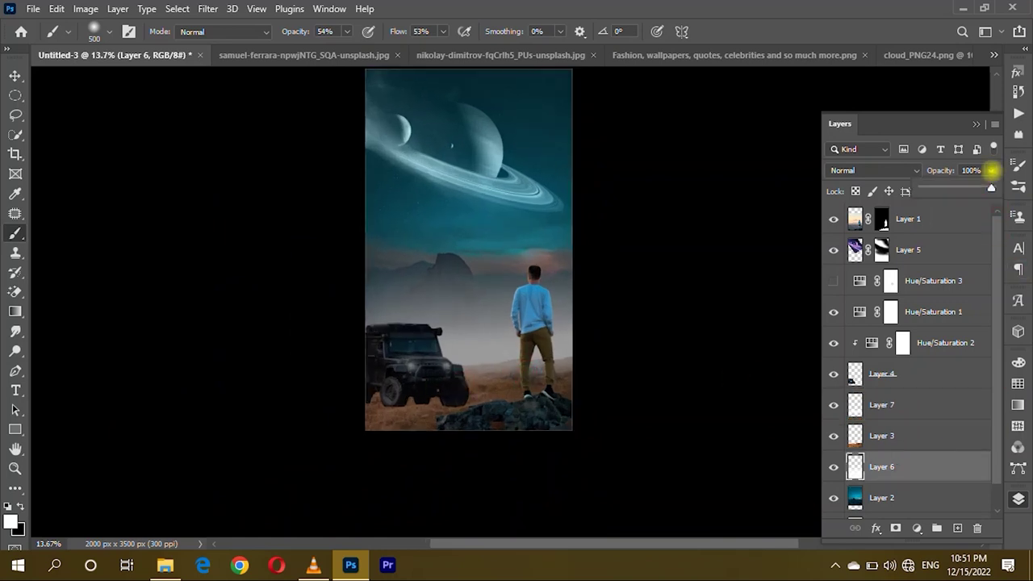
left_click_drag(992, 188, 974, 189)
scroll(395, 345, "up", 1)
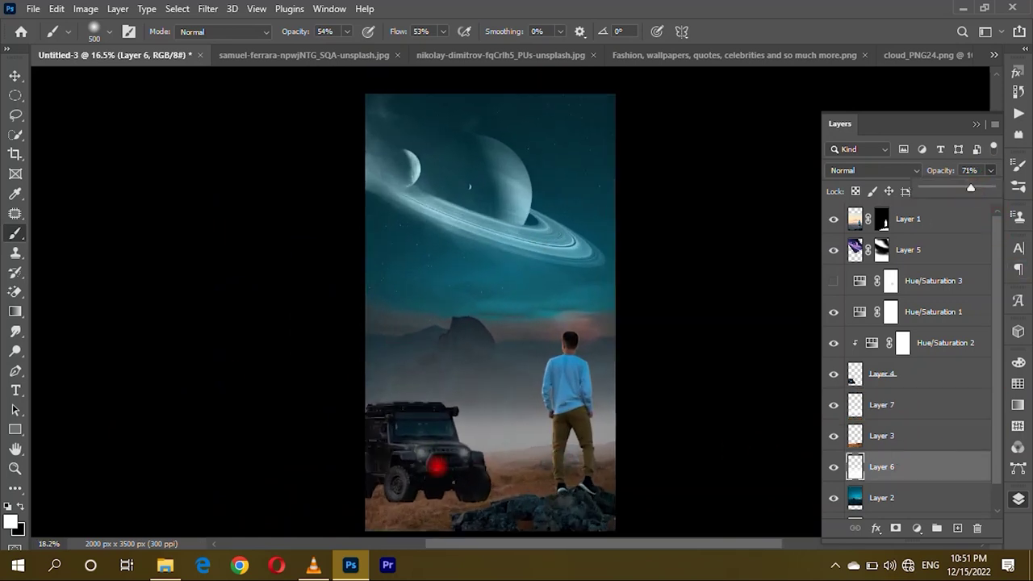
scroll(452, 364, "down", 2)
key("v")
left_click(551, 339)
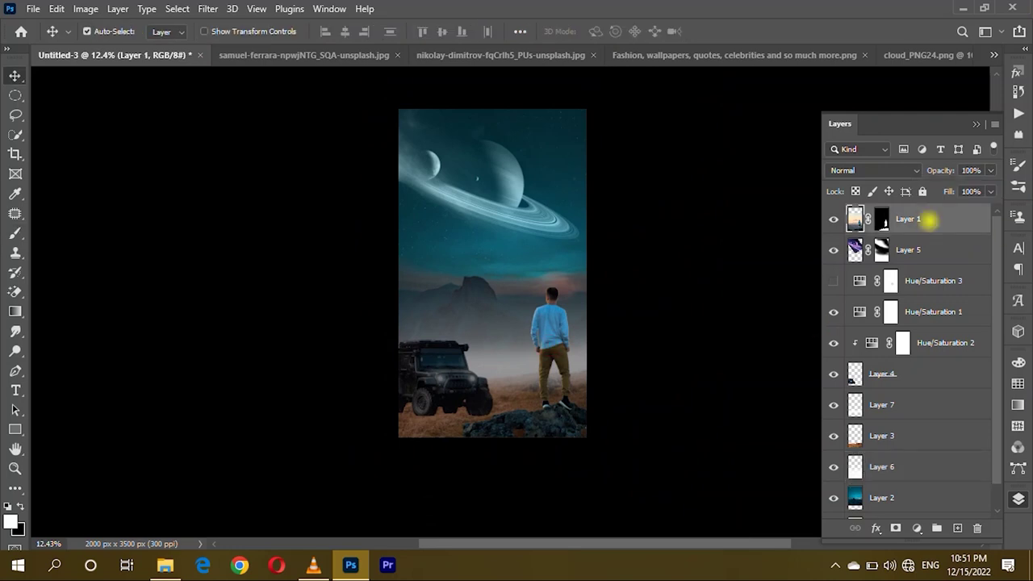
Add a Hue/Saturation adjustment (Saturation -33, Lightness -25) clipped to Layer 1.
left_click(917, 528)
left_click(944, 378)
mouse_move(780, 359)
left_mouse_down()
mouse_move(750, 367)
mouse_move(764, 394)
left_mouse_up()
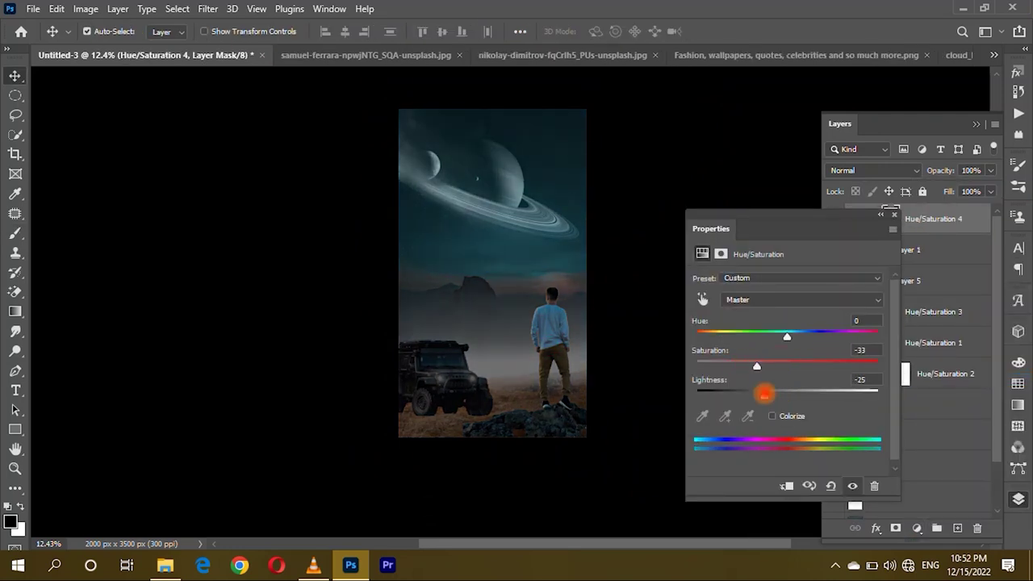
left_click(894, 214)
right_click(952, 219)
left_click(880, 290)
Bring the lens flare from cloud_PNG24 into the composite onto the jeep.
scroll(565, 341, "up", 1)
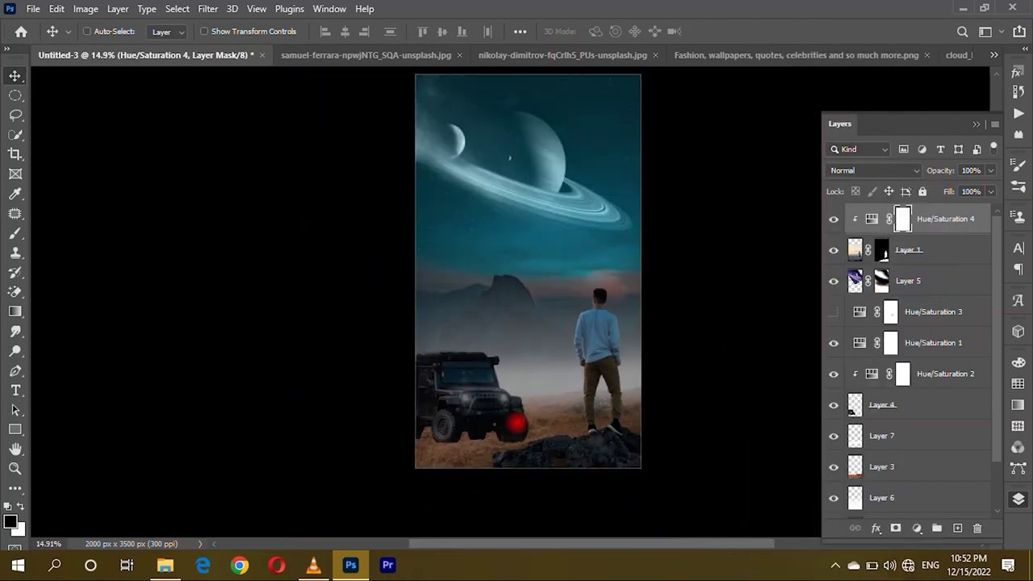
left_click(867, 55)
left_click_drag(360, 187, 388, 437)
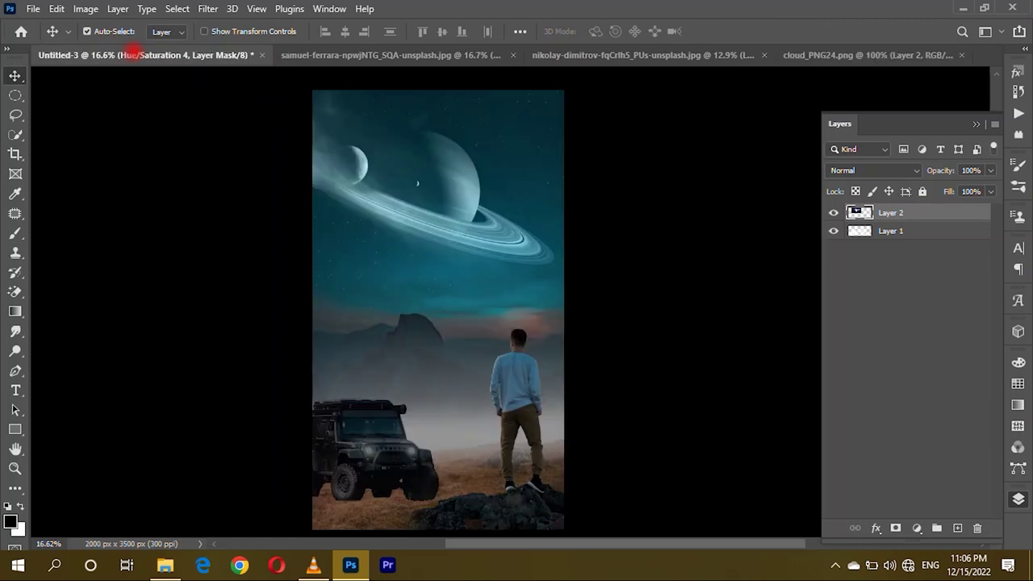
Set the lens flare layer to Screen blend mode at 43% opacity.
left_click(874, 170)
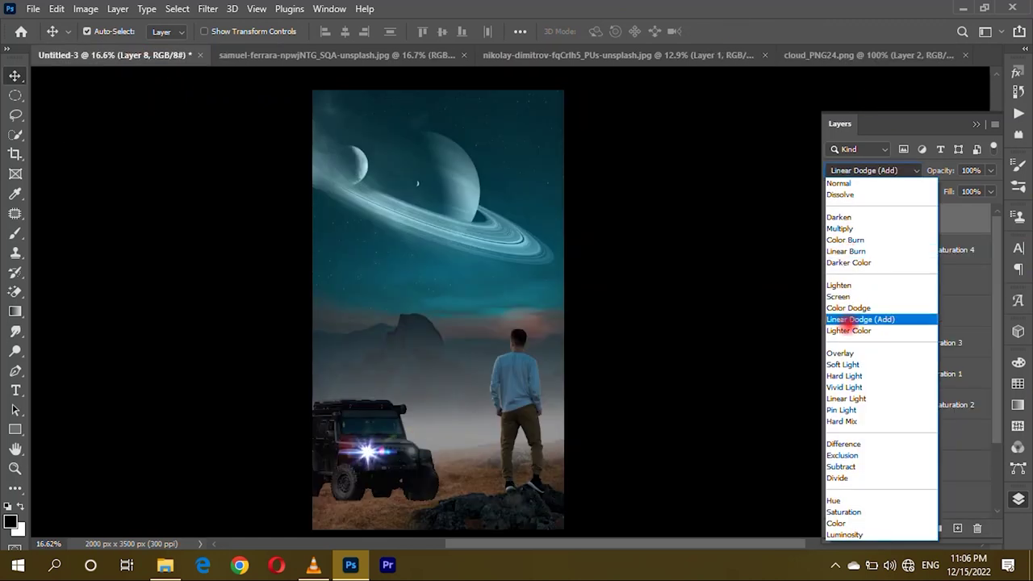
left_click(858, 296)
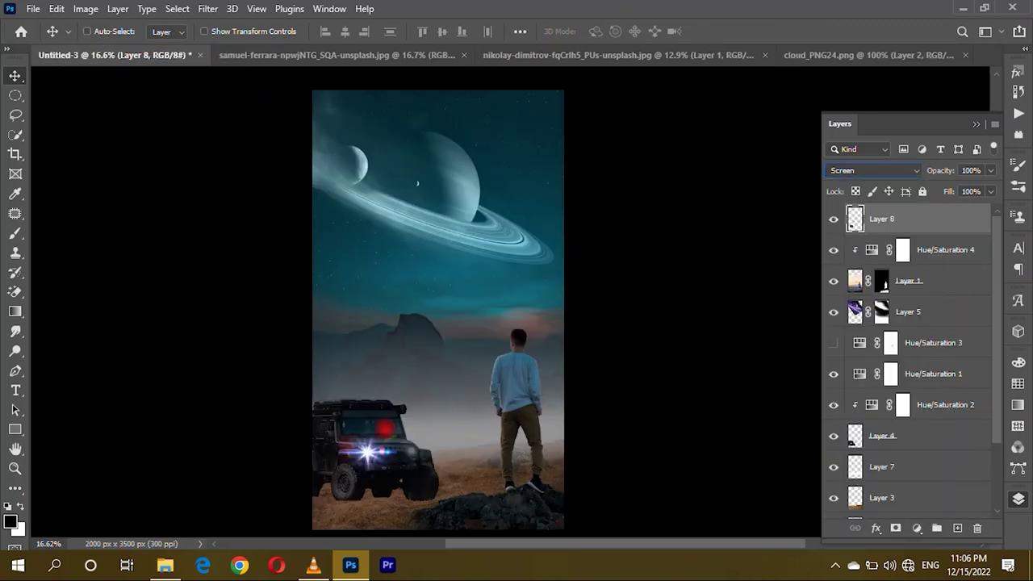
left_click(990, 170)
left_click_drag(990, 188, 952, 188)
scroll(363, 452, "up", 4)
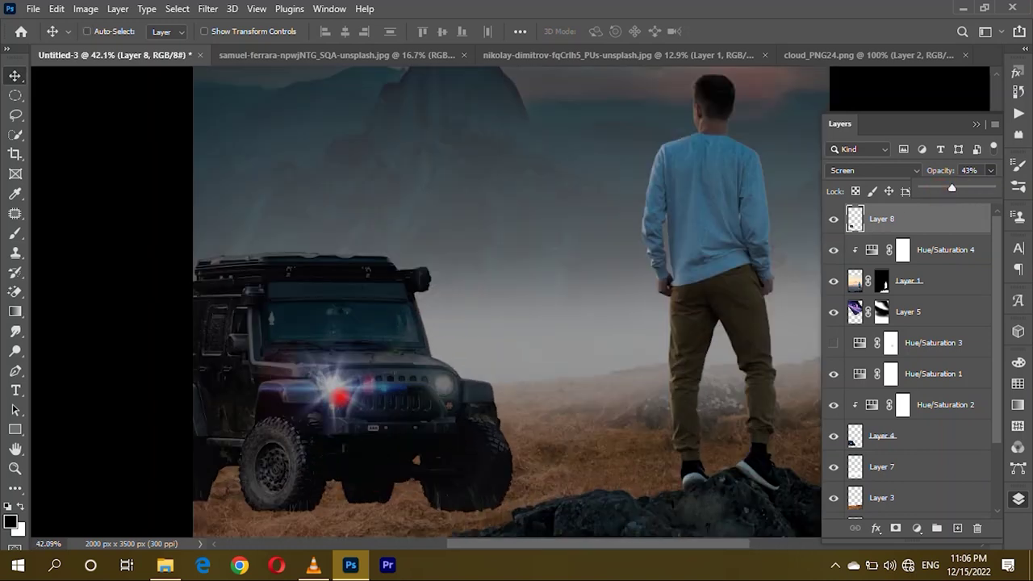
Copy the flare onto the jeep's other headlight.
left_click_drag(330, 376, 507, 376)
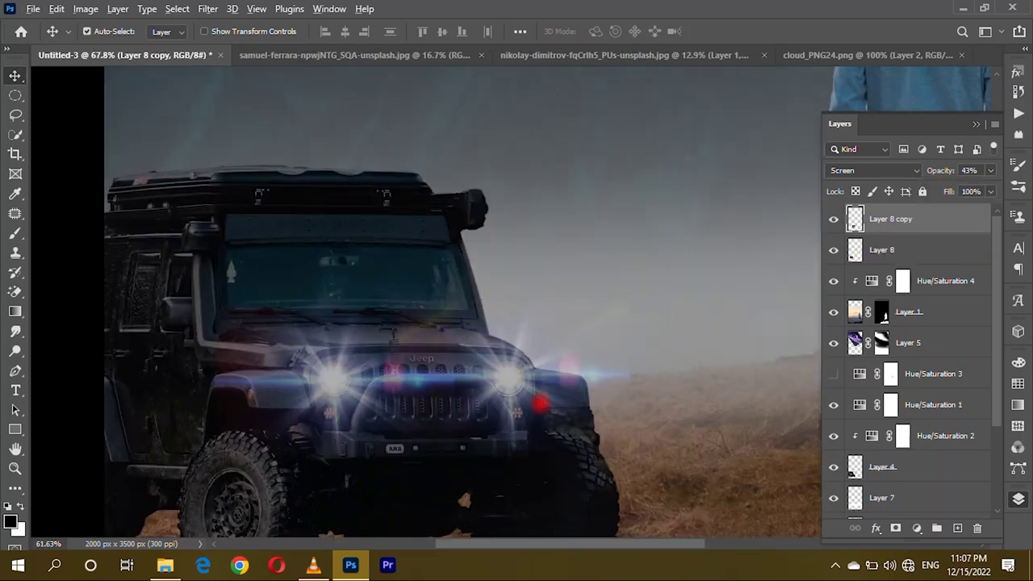
scroll(507, 376, "down", 5)
scroll(649, 403, "up", 1)
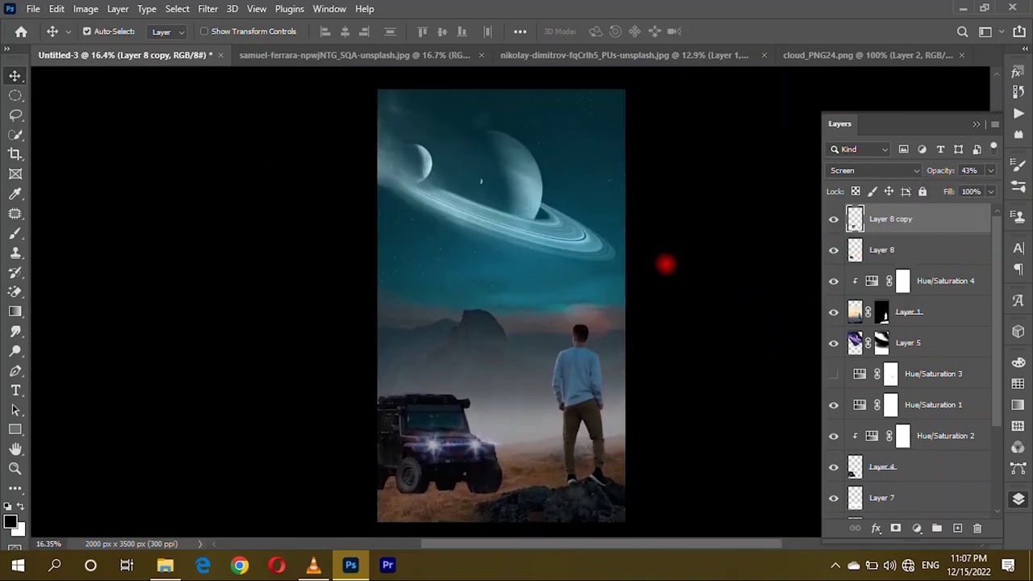
scroll(558, 272, "up", 1)
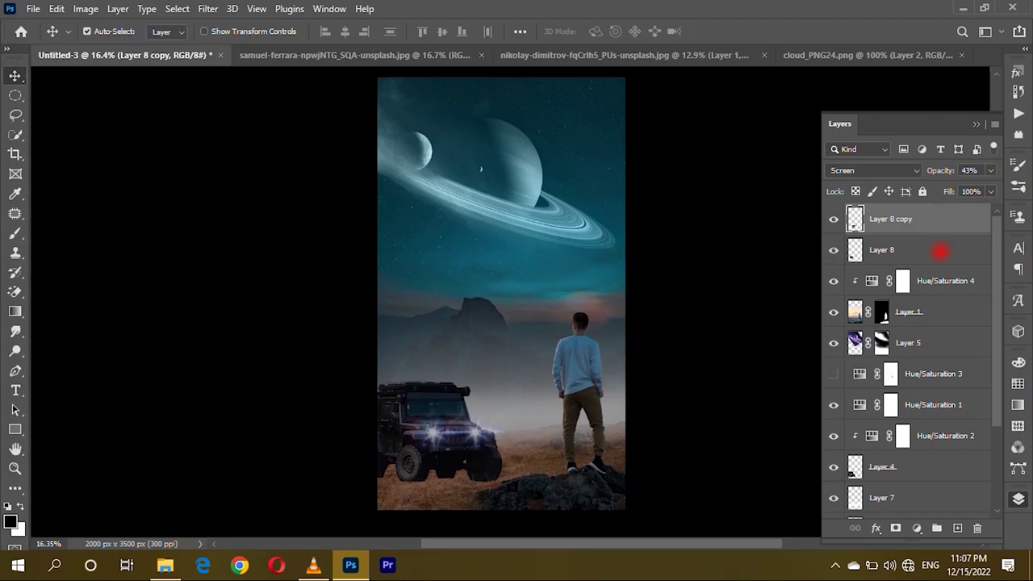
left_click(956, 528)
Set up a soft Brush at 23% flow and 1300 px size for the mist.
left_click(15, 233)
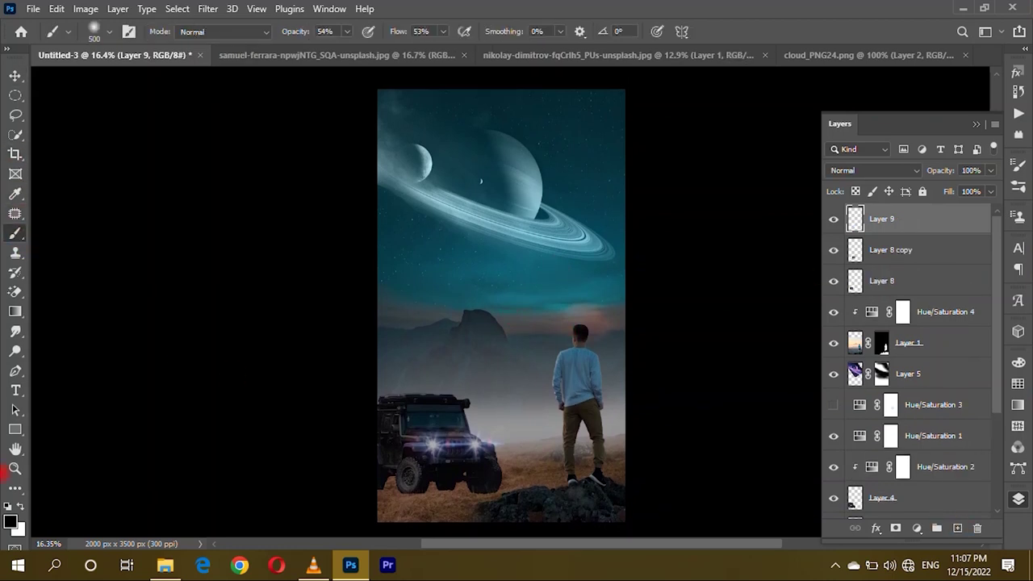
right_click(610, 251)
left_click_drag(443, 30, 421, 50)
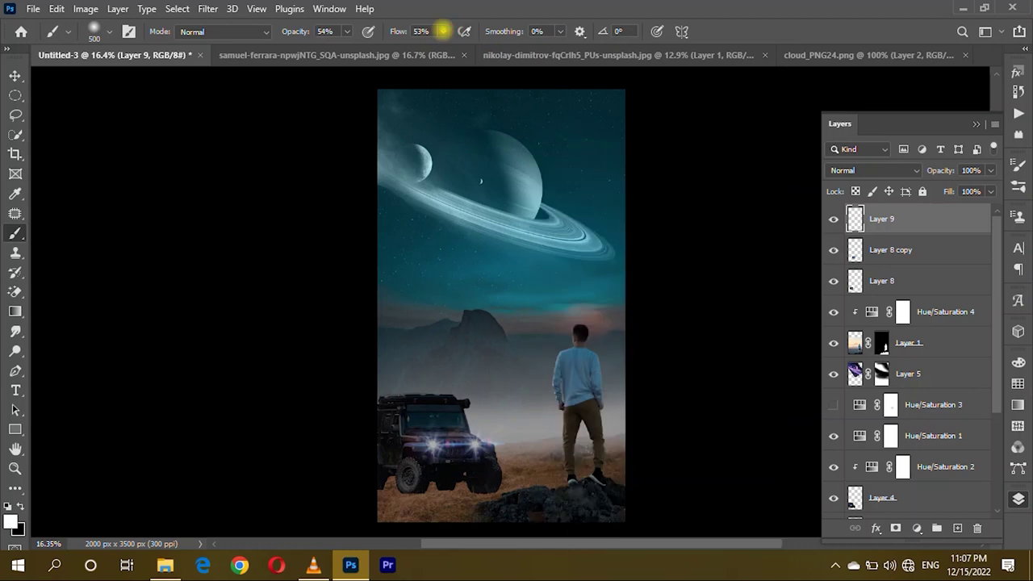
scroll(510, 327, "down", 5)
key("bracketright")
key("bracketright")
key("bracketright")
scroll(493, 318, "up", 1)
key("bracketright")
key("bracketright")
key("bracketright")
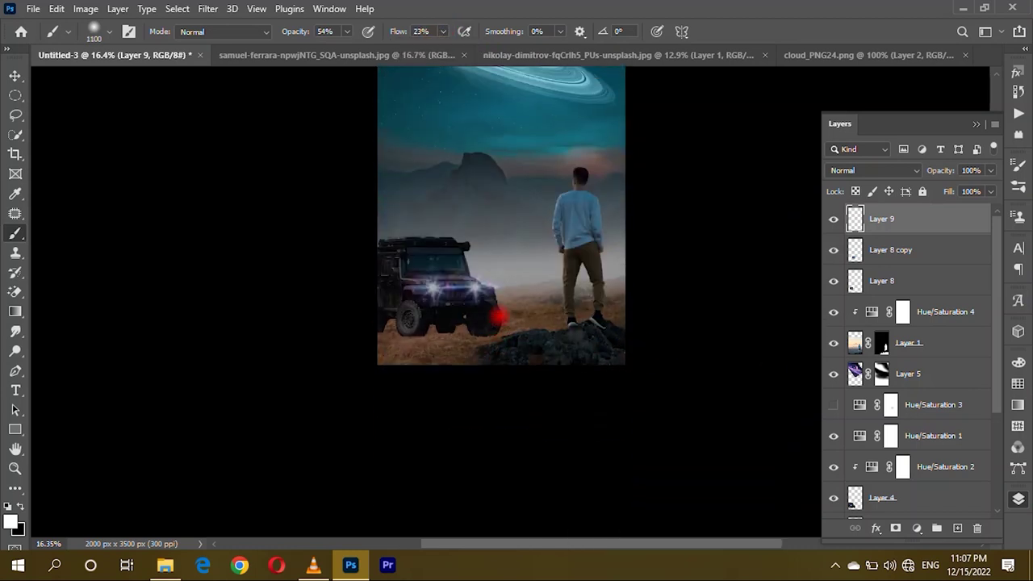
scroll(614, 339, "up", 1)
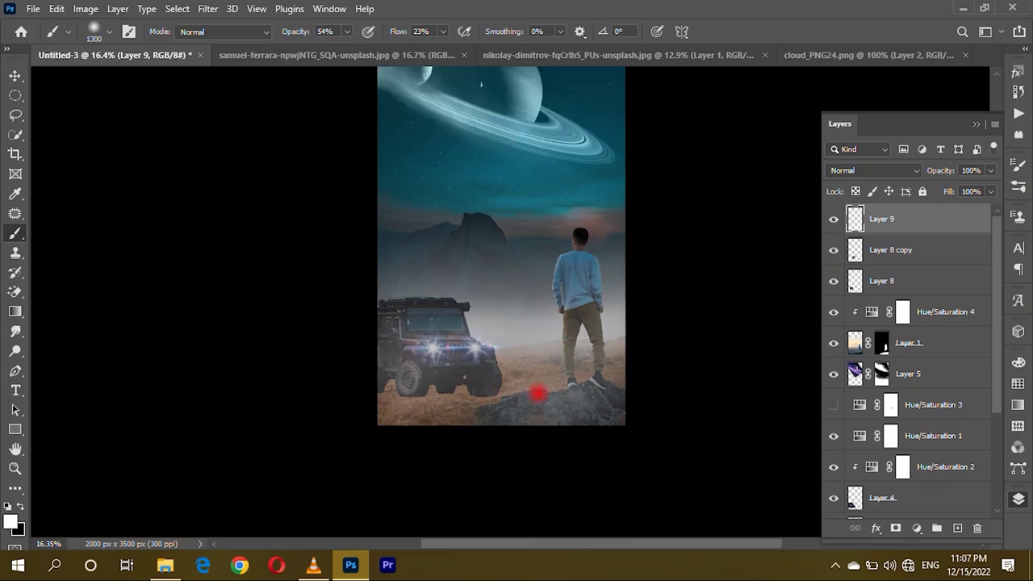
Fade the Layer 9 mist to 51% opacity.
left_click_drag(990, 171, 960, 187)
scroll(531, 339, "up", 1)
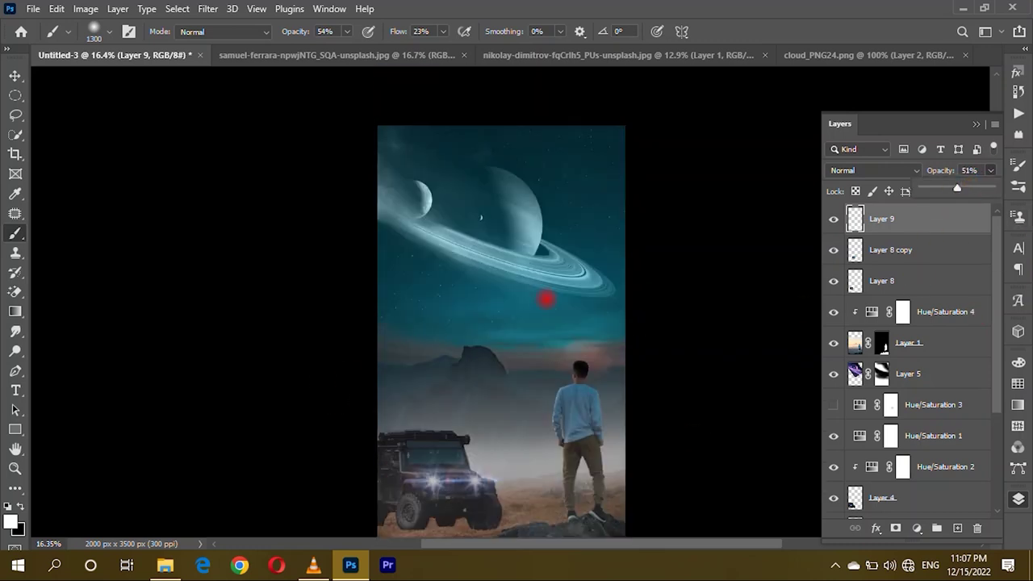
scroll(559, 358, "down", 1)
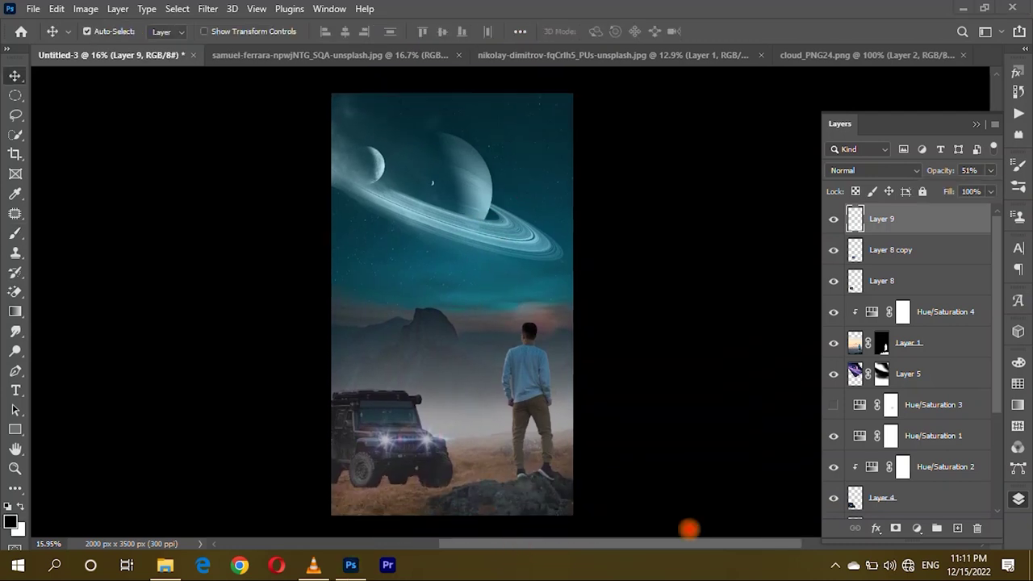
scroll(422, 341, "up", 1)
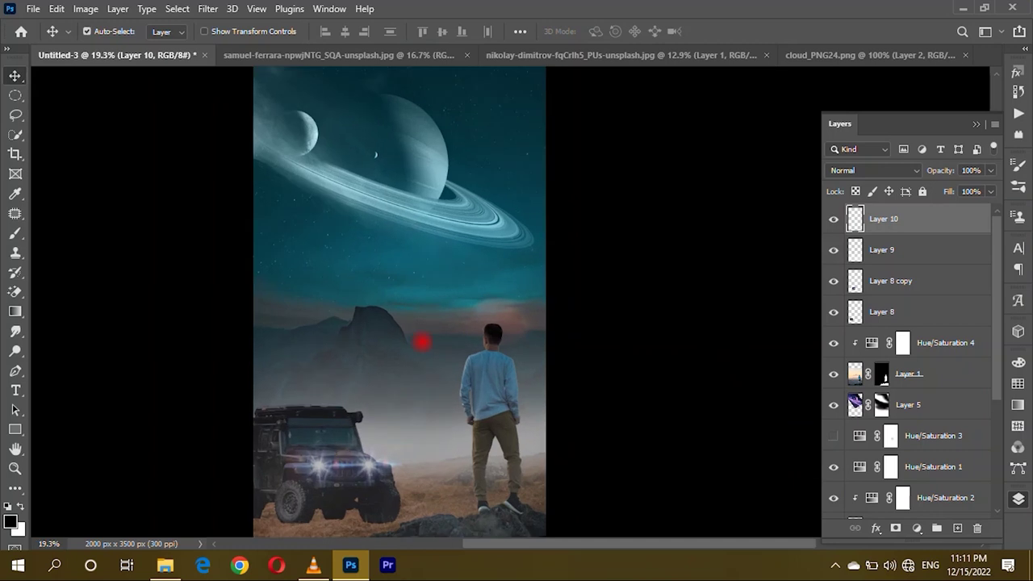
Draw a Pen path for the shooting-star streak and turn it into a selection.
left_click(16, 370)
scroll(245, 347, "up", 1)
left_click(512, 238)
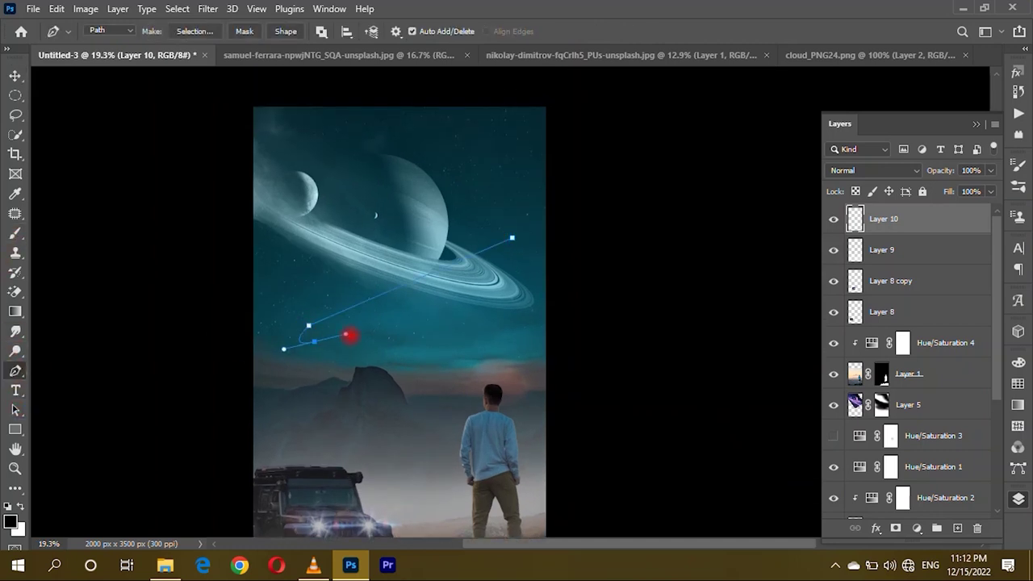
scroll(352, 331, "up", 2)
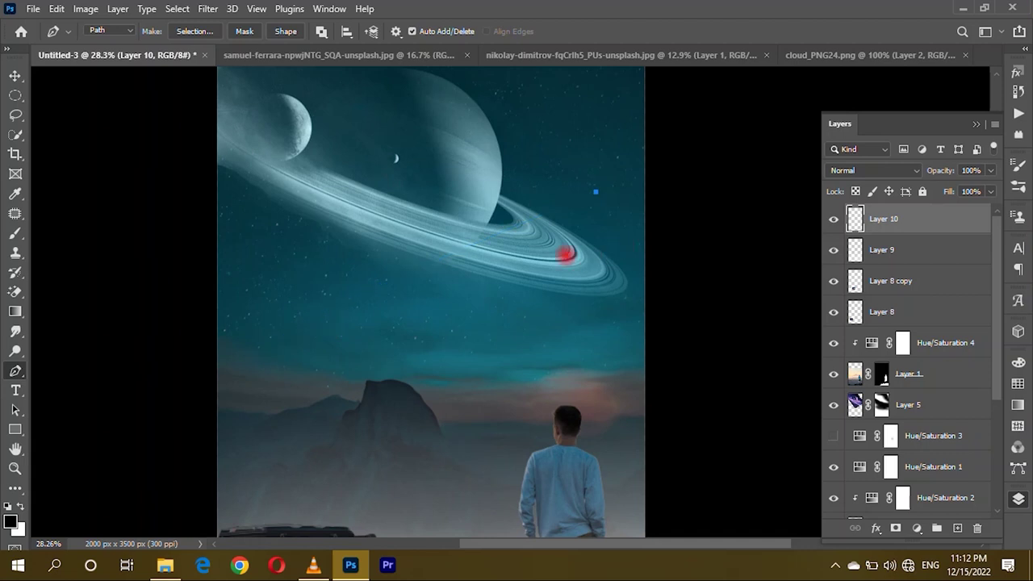
left_click(284, 308)
scroll(286, 316, "up", 2)
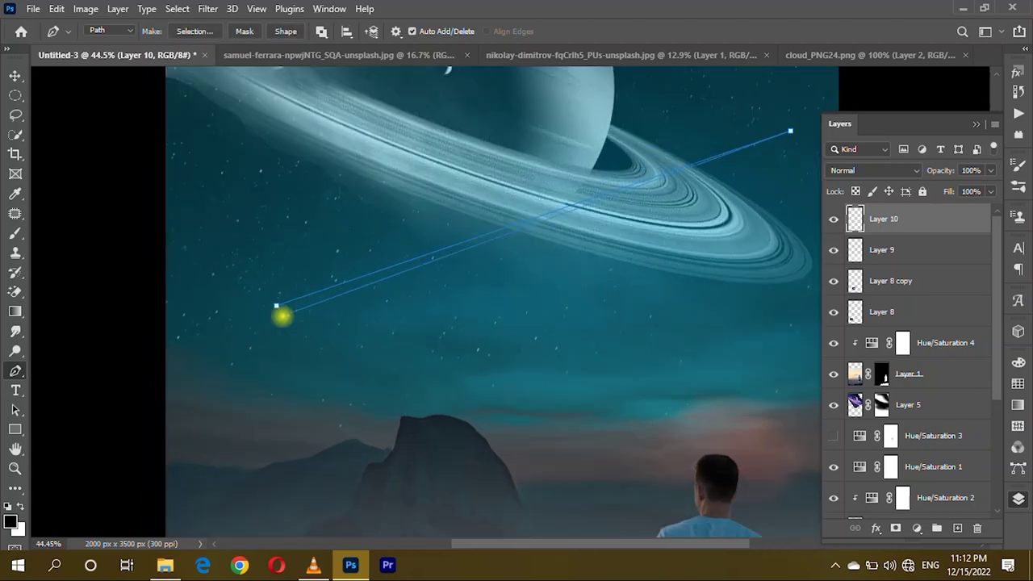
key("ctrl+Return")
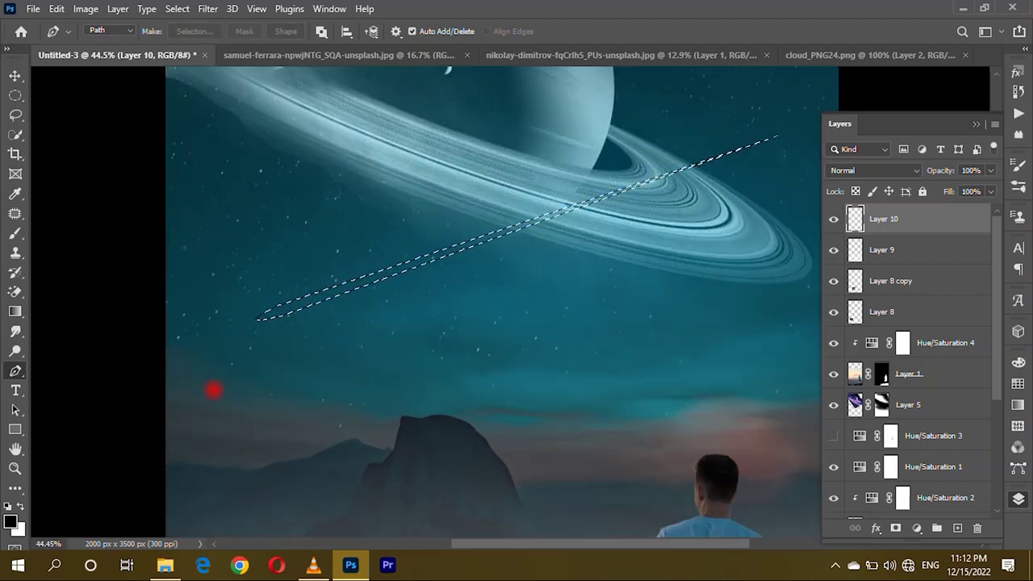
Fill the streak selection with a white gradient.
left_click(15, 310)
mouse_move(259, 319)
left_mouse_down()
mouse_move(702, 171)
mouse_move(796, 127)
left_mouse_up()
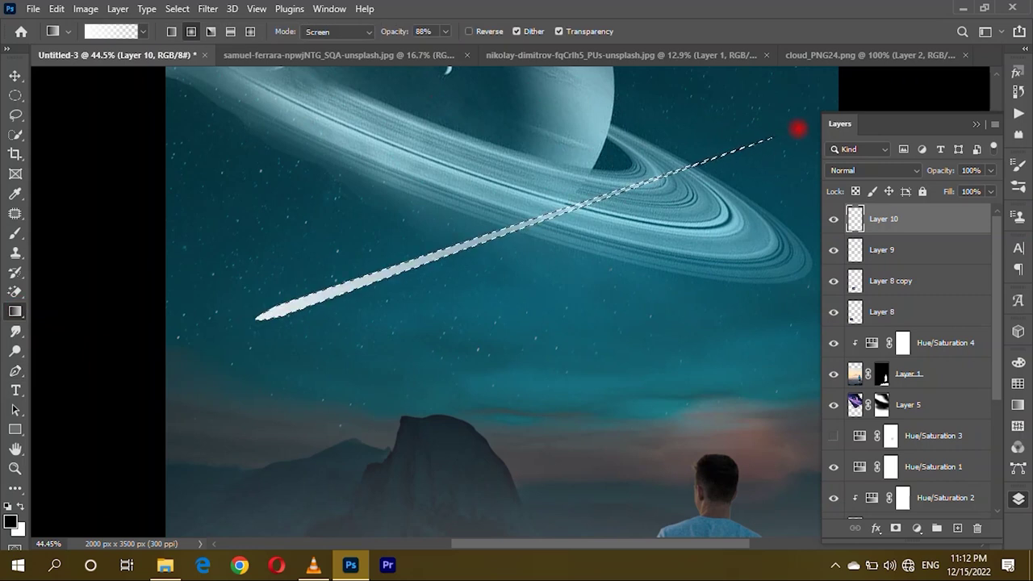
scroll(207, 398, "down", 2)
left_click_drag(208, 357, 851, 123)
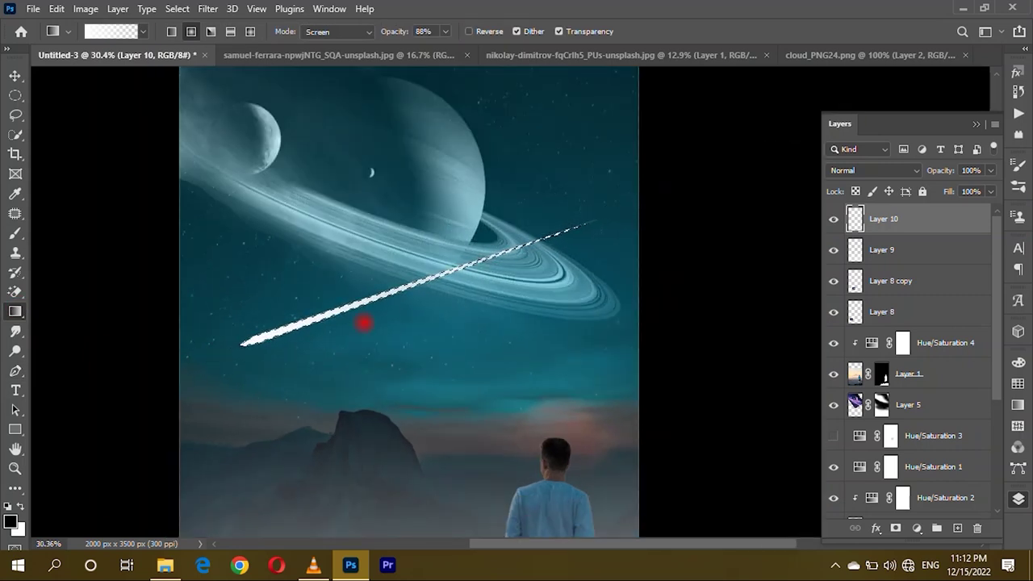
scroll(348, 355, "down", 3)
Shrink the streak and move it near the planet's ring.
key("v")
key("ctrl+t")
mouse_move(457, 330)
left_mouse_down()
mouse_move(399, 357)
mouse_move(423, 303)
left_mouse_up()
scroll(422, 303, "up", 4)
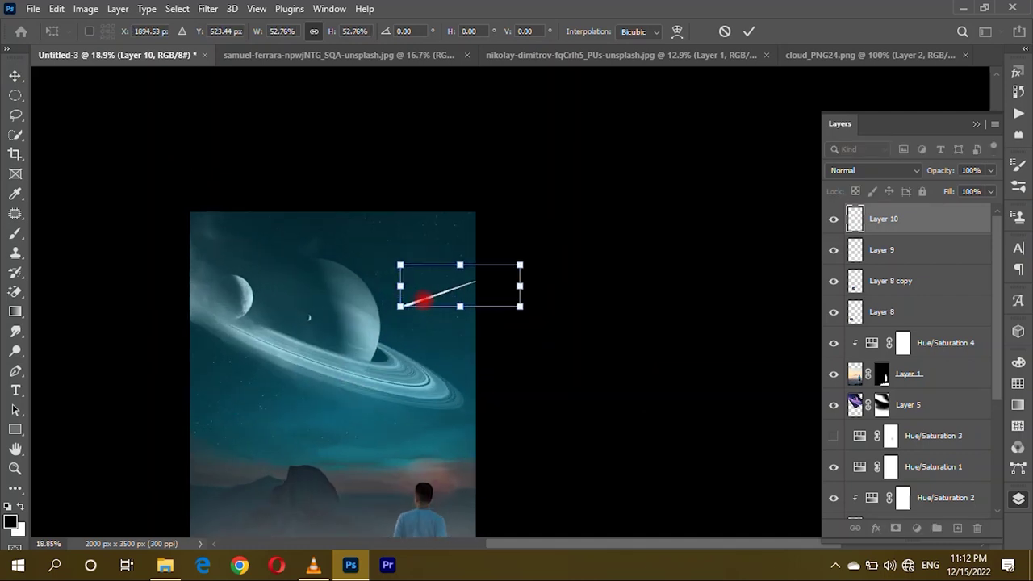
key("Return")
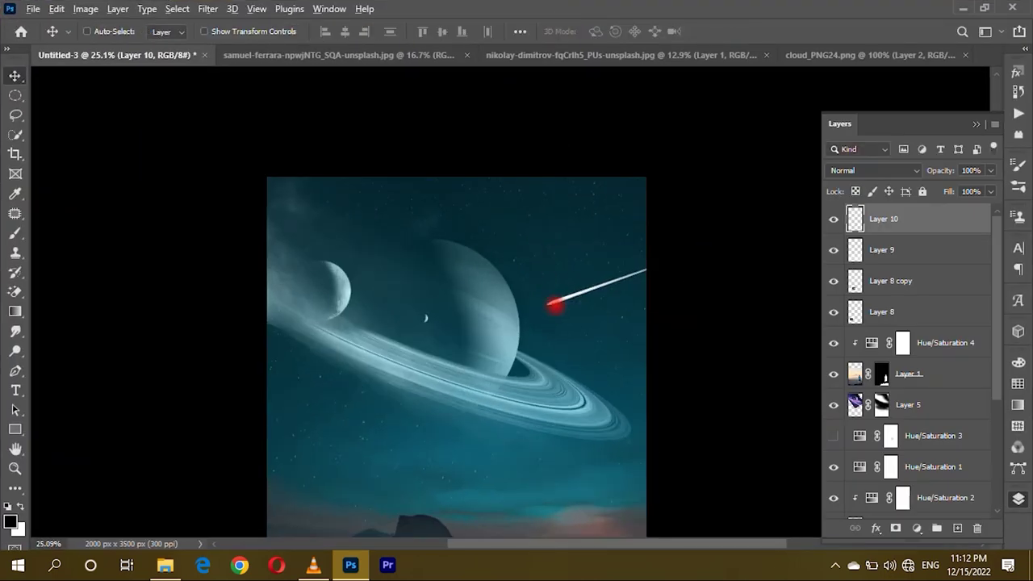
Move the streak to the top right of the sky and make it smaller.
left_click_drag(591, 315, 503, 224)
key("ctrl+t")
left_click_drag(622, 217, 620, 208)
key("Return")
scroll(616, 207, "down", 3)
left_click(565, 218)
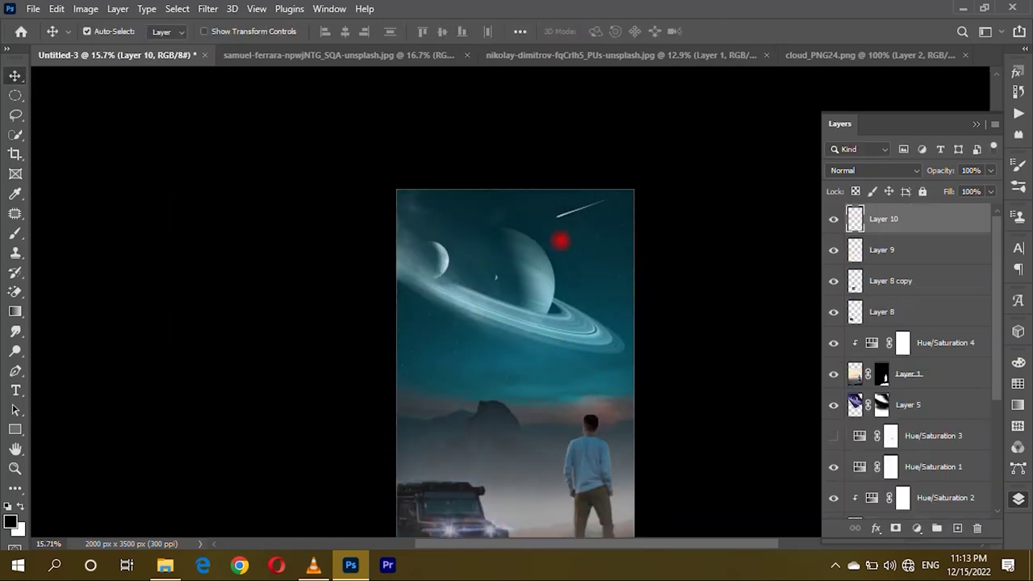
scroll(904, 363, "up", 5)
Duplicate the Layer 10 streak twice, moving the first copy down-left across the sky.
left_click(884, 218)
key("ctrl+t")
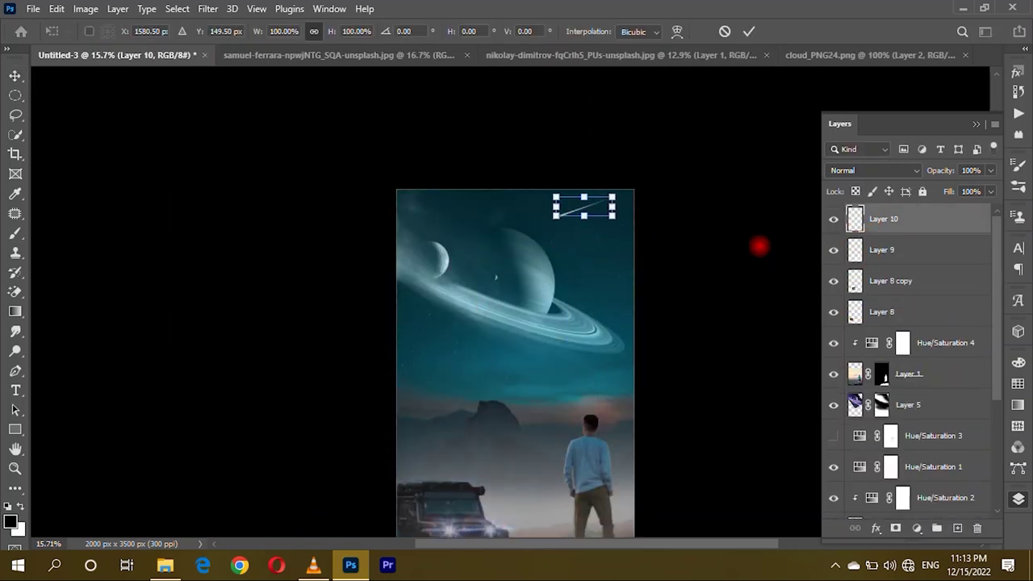
key("Return")
key("ctrl+j")
key("ctrl+t")
left_click_drag(588, 210, 440, 347)
key("Return")
scroll(428, 364, "up", 2)
scroll(411, 347, "up", 4)
scroll(436, 327, "up", 3)
key("ctrl+j")
left_click(917, 250)
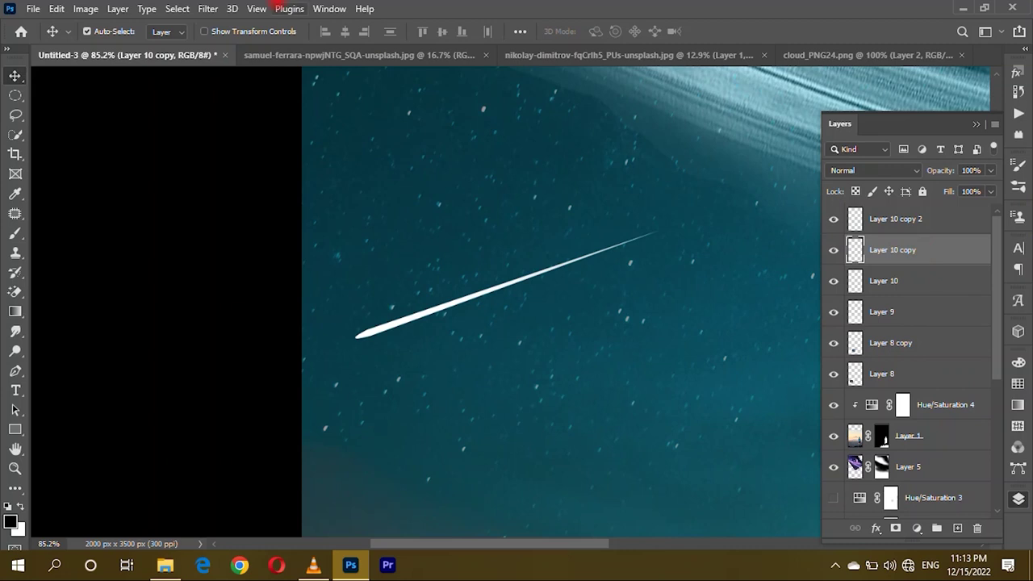
Soften the streak copy with a subtle Gaussian Blur glow.
left_click(178, 9)
left_click(436, 270)
left_click_drag(876, 429, 835, 433)
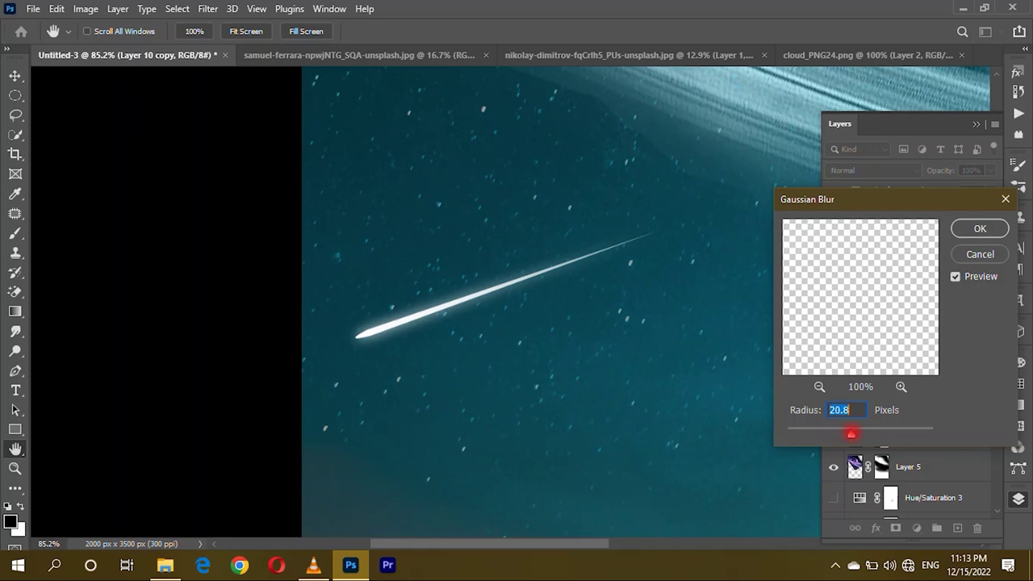
left_click_drag(846, 433, 834, 434)
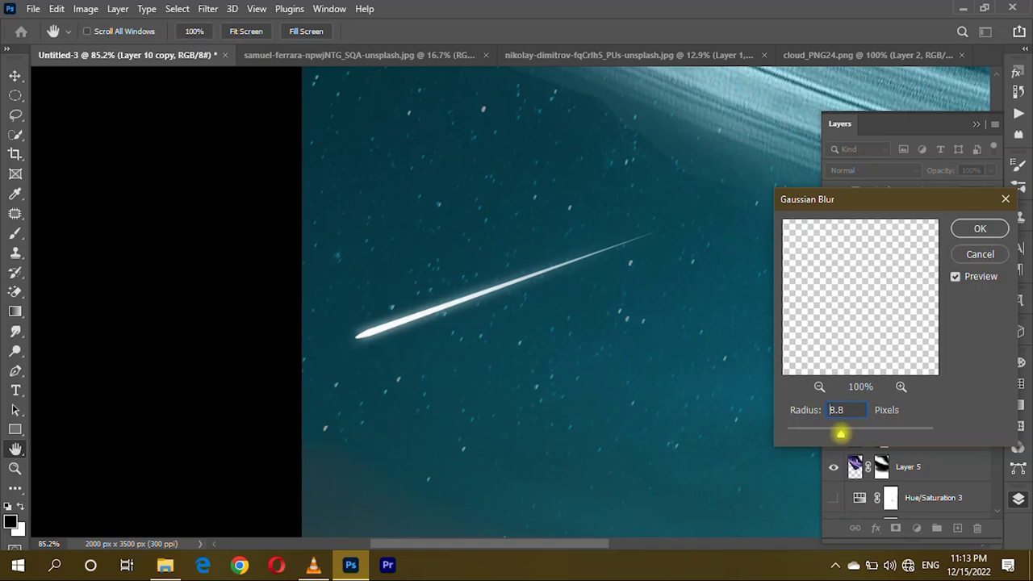
left_click(966, 229)
Reapply the same Gaussian Blur to the original Layer 10 streak.
left_click(921, 282)
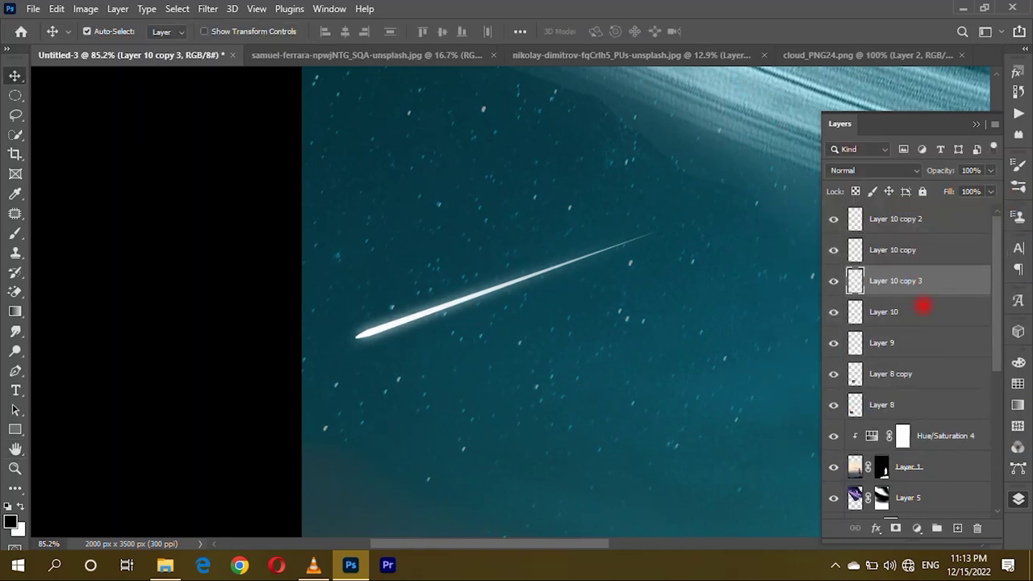
left_click(922, 307)
scroll(538, 323, "down", 2)
scroll(537, 323, "down", 2)
left_click(207, 9)
left_click(211, 24)
scroll(396, 282, "down", 4)
scroll(399, 396, "up", 4)
Duplicate Layer 10 copy 2 and Layer 10 copy, placing them right of the planet's ring.
left_click(920, 224)
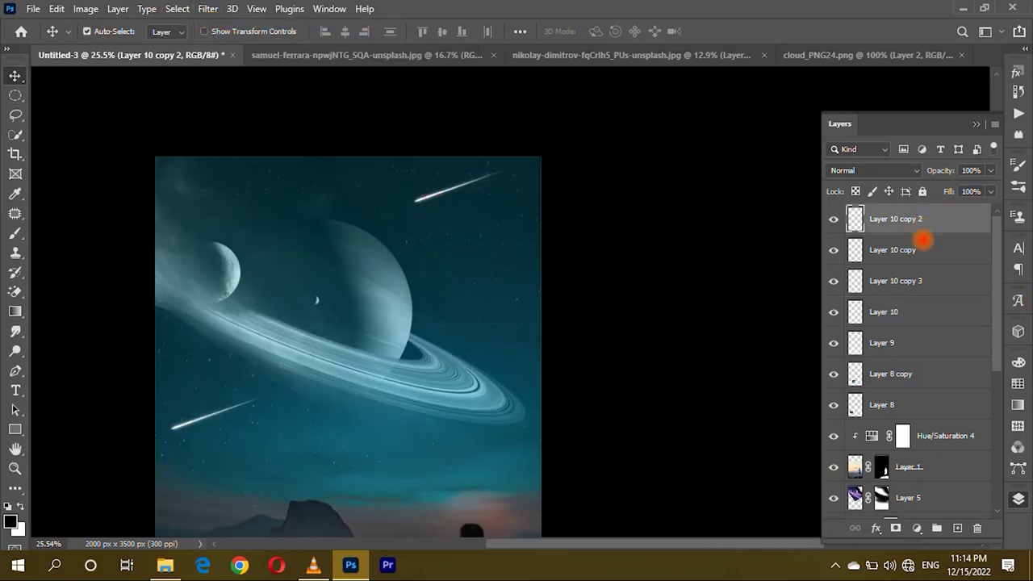
left_click(919, 250, "shift")
key("ctrl+j")
key("ctrl+t")
mouse_move(201, 426)
left_mouse_down()
mouse_move(321, 399)
mouse_move(509, 303)
left_mouse_up()
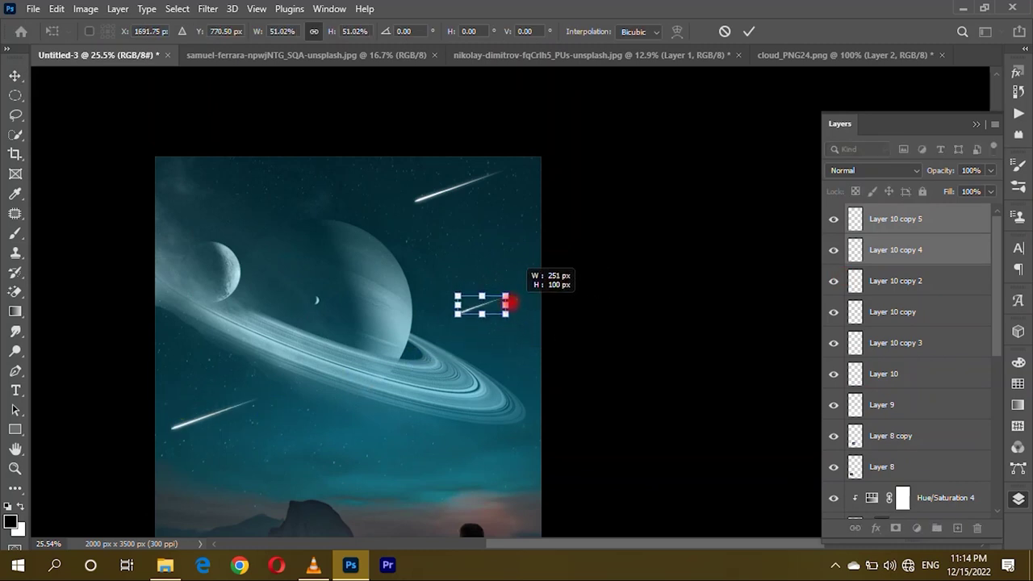
key("Return")
Select Layer 10 copy, then the Background layer in the Layers panel.
scroll(502, 336, "down", 2)
scroll(491, 342, "down", 2)
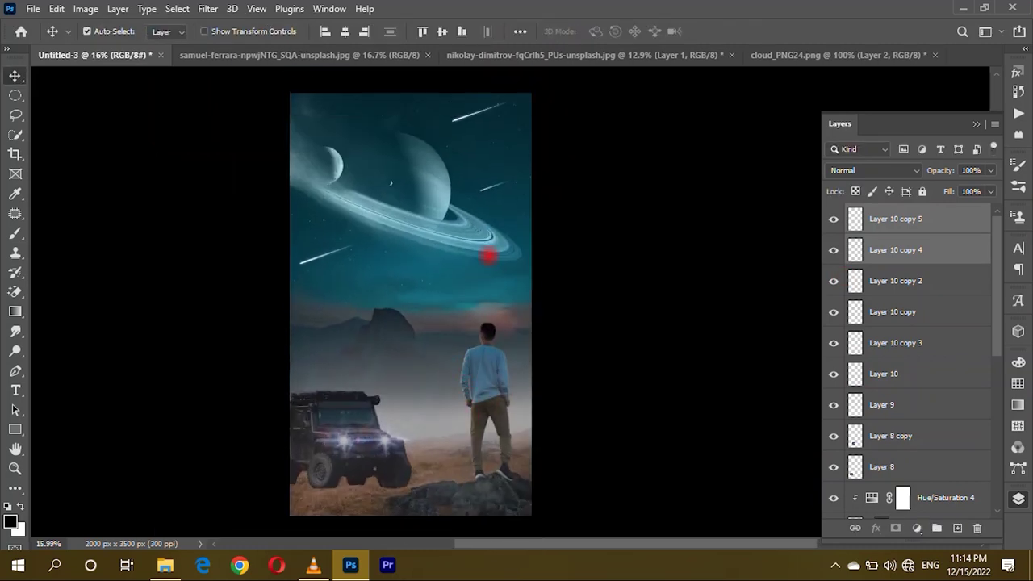
scroll(436, 163, "up", 2)
scroll(425, 233, "down", 2)
scroll(471, 233, "up", 1)
scroll(471, 239, "down", 2)
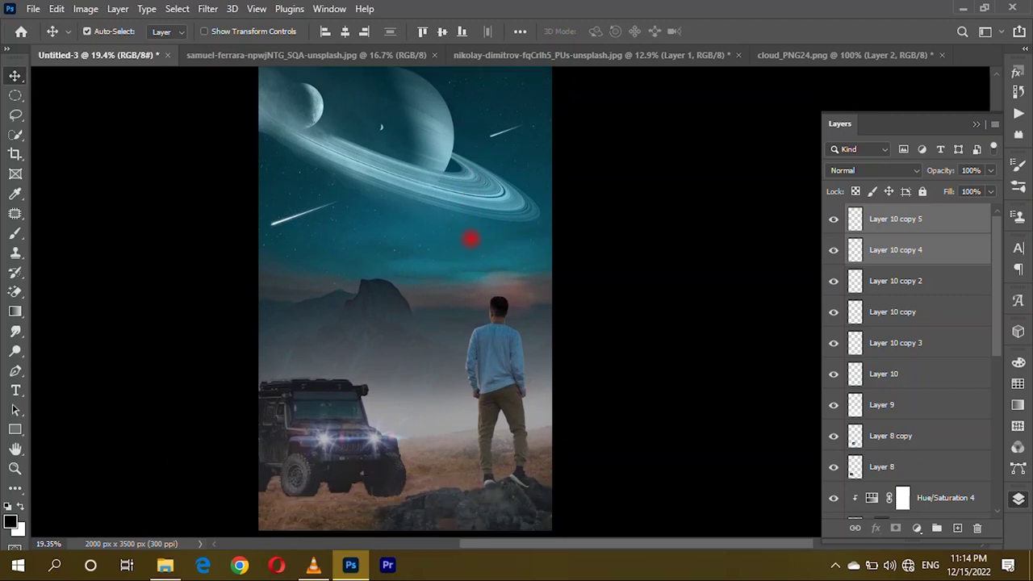
scroll(347, 423, "up", 1)
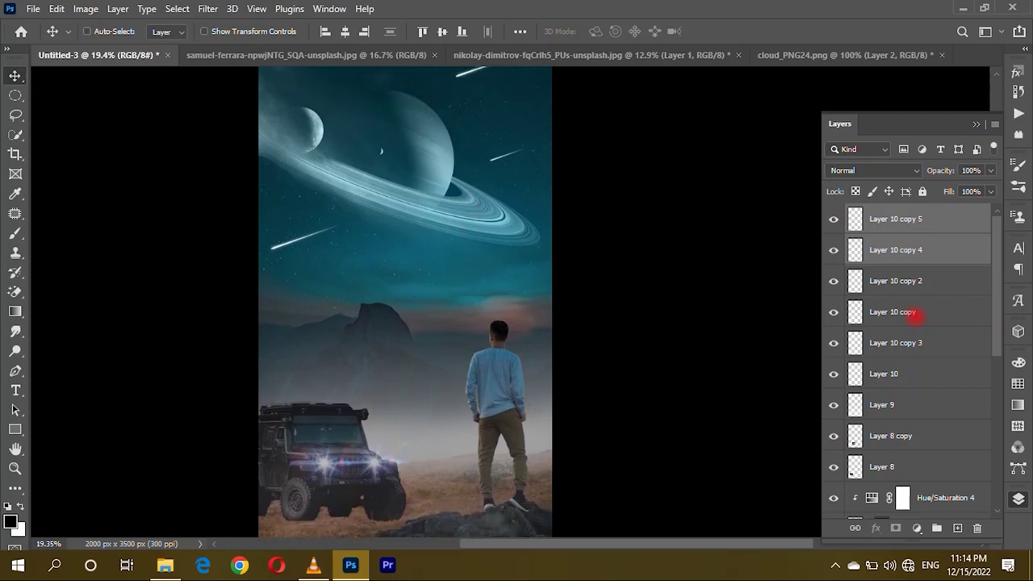
left_click(915, 317)
scroll(934, 294, "down", 3)
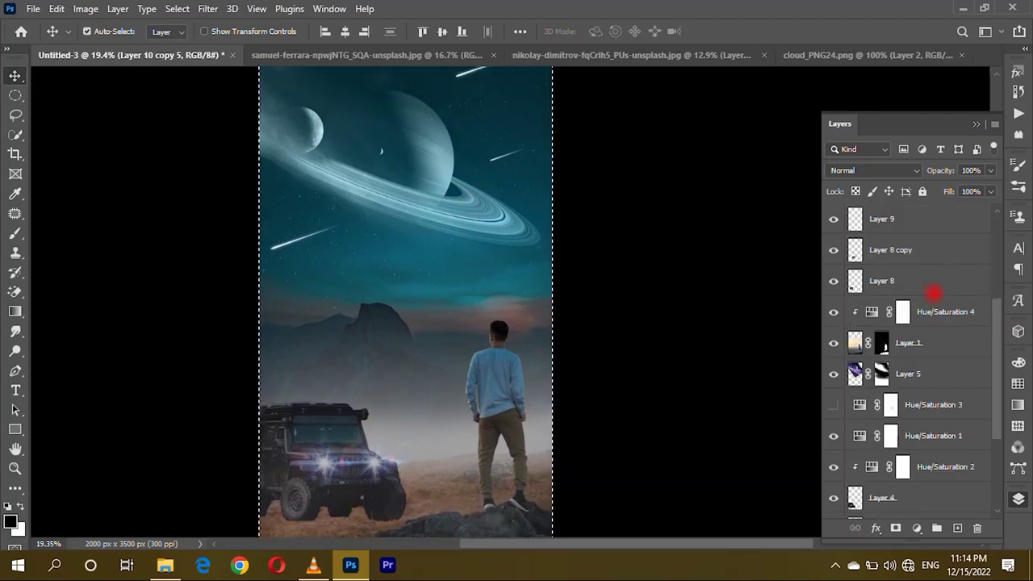
scroll(933, 294, "down", 3)
left_click(840, 502)
scroll(506, 425, "down", 3)
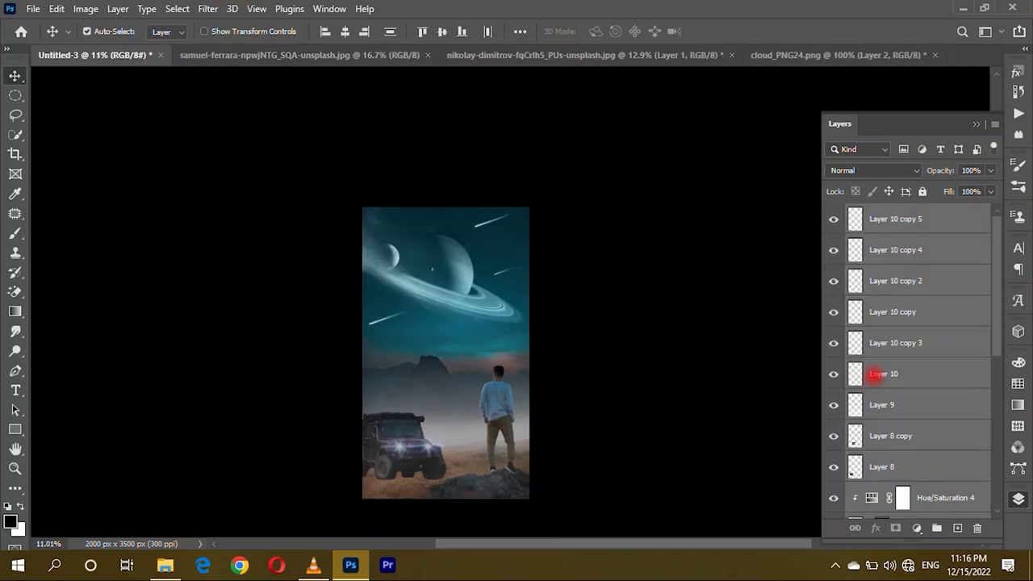
Stamp visible layers into a new layer; set Temperature -21 and Exposure -0.40, lifting shadows slightly.
key("ctrl+shift+alt+e")
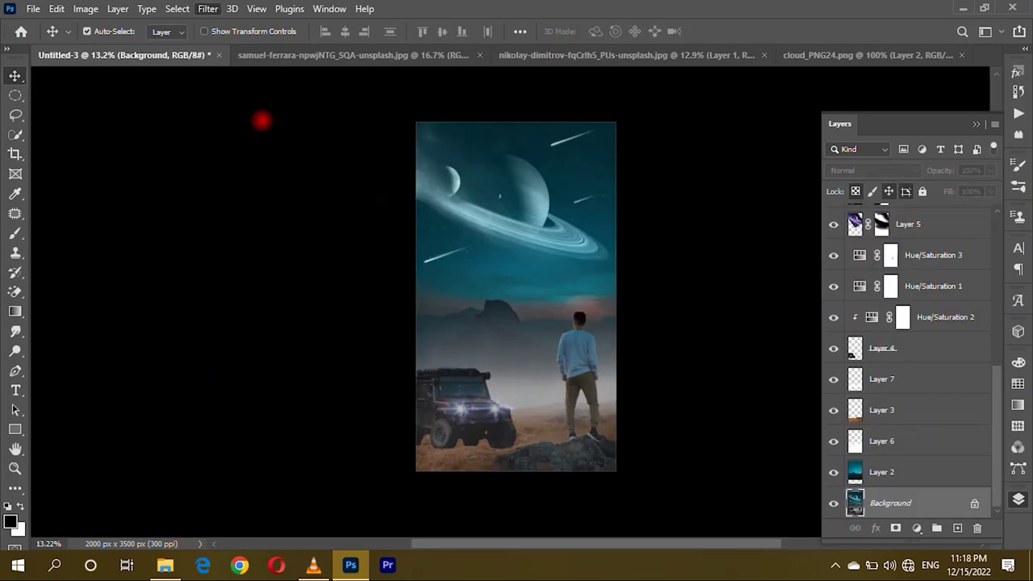
scroll(420, 288, "down", 2)
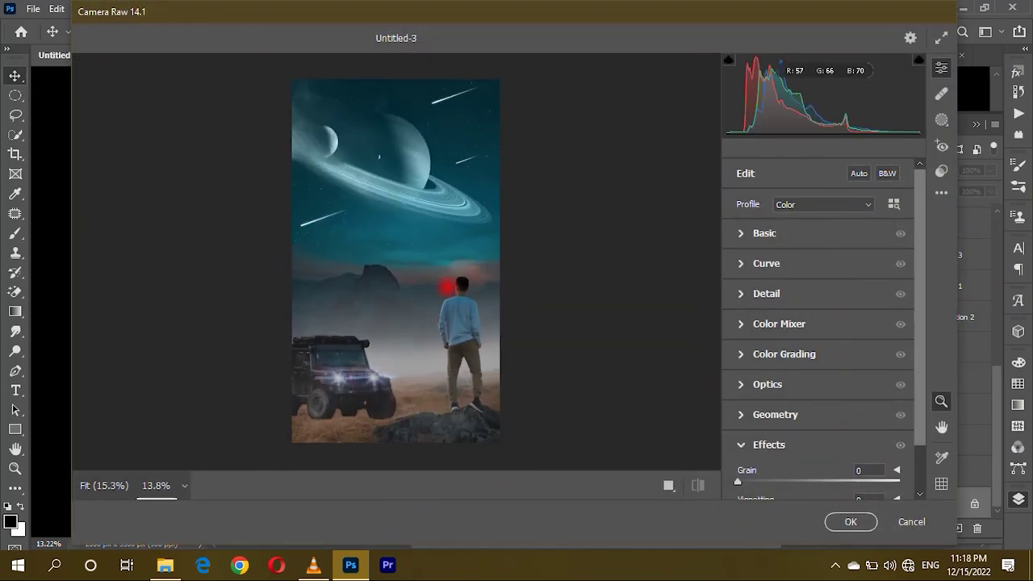
left_click(741, 233)
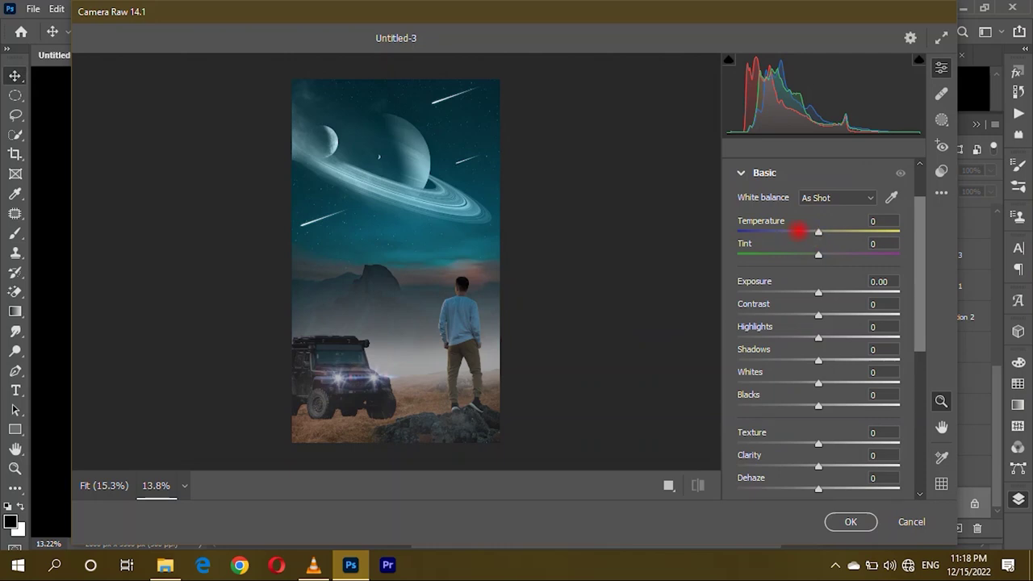
left_click_drag(819, 234, 801, 232)
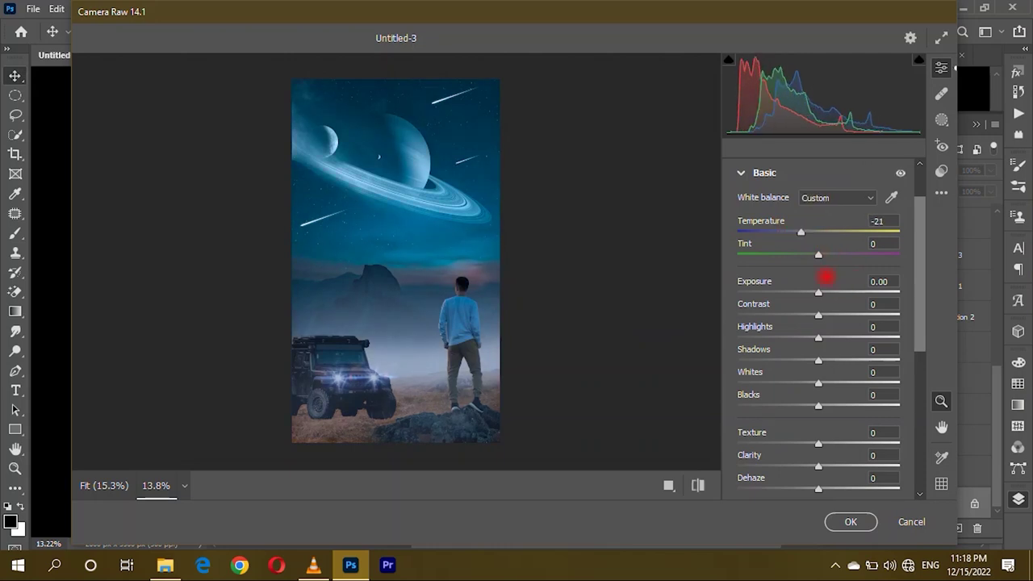
left_click_drag(818, 296, 825, 314)
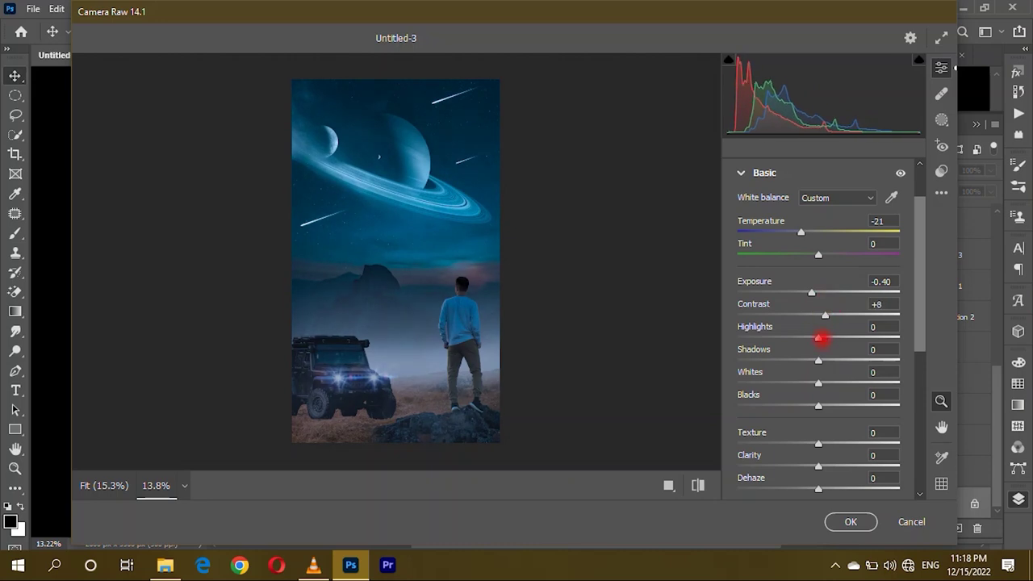
left_click(819, 361)
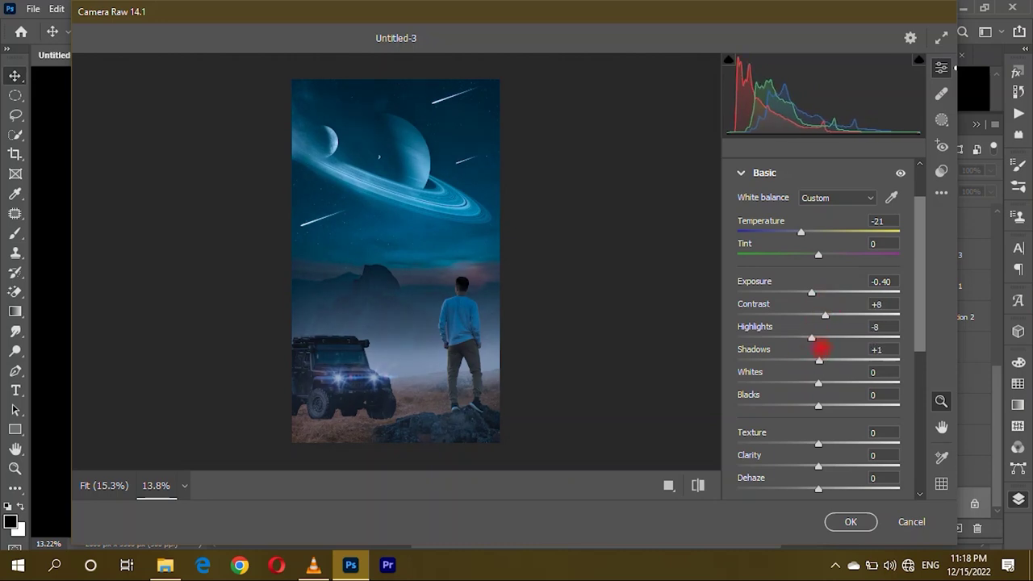
Raise texture, set Dehaze +10, boost saturation, then apply the Camera Raw grade.
scroll(826, 392, "down", 5)
scroll(819, 324, "up", 3)
mouse_move(848, 324)
left_mouse_down()
mouse_move(869, 322)
mouse_move(795, 333)
left_mouse_up()
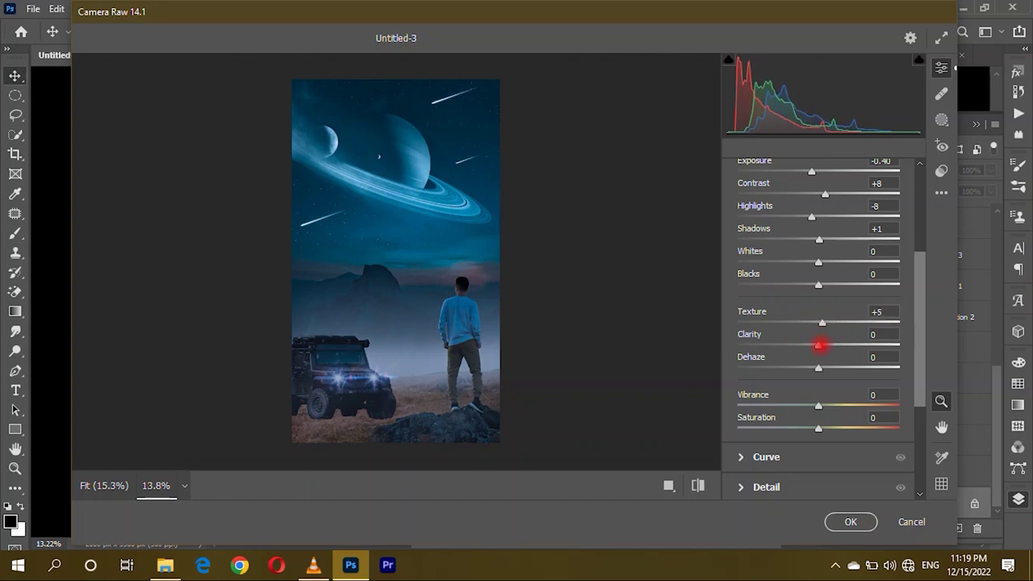
left_click_drag(832, 369, 826, 368)
left_click_drag(819, 406, 880, 429)
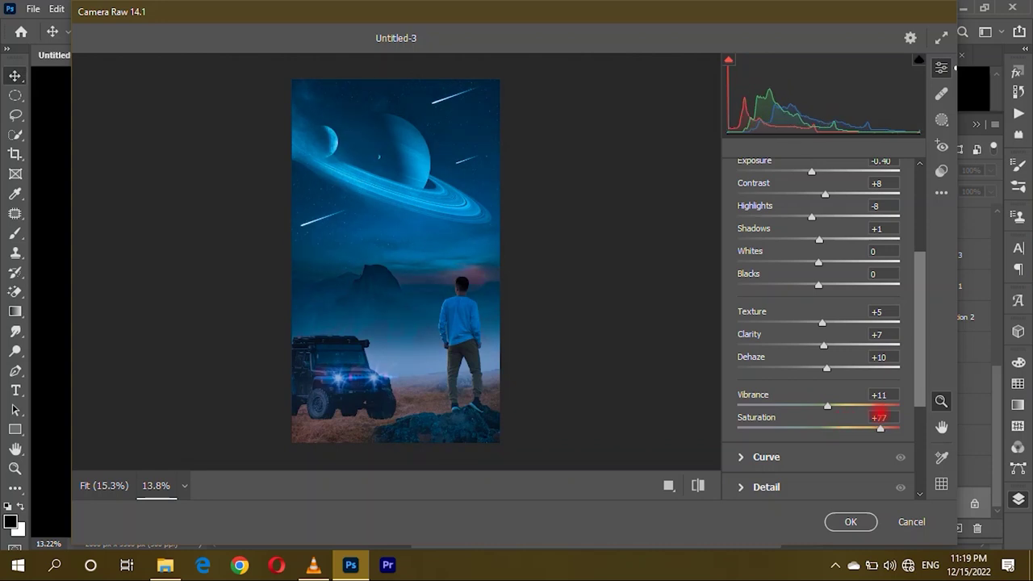
scroll(840, 435, "down", 1)
scroll(841, 435, "down", 1)
scroll(827, 414, "down", 1)
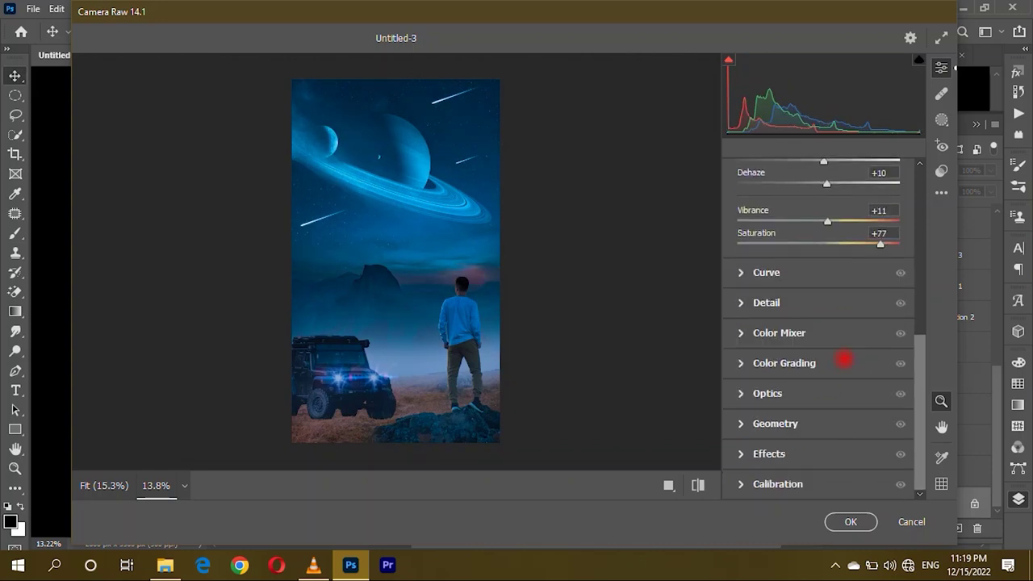
left_click(847, 522)
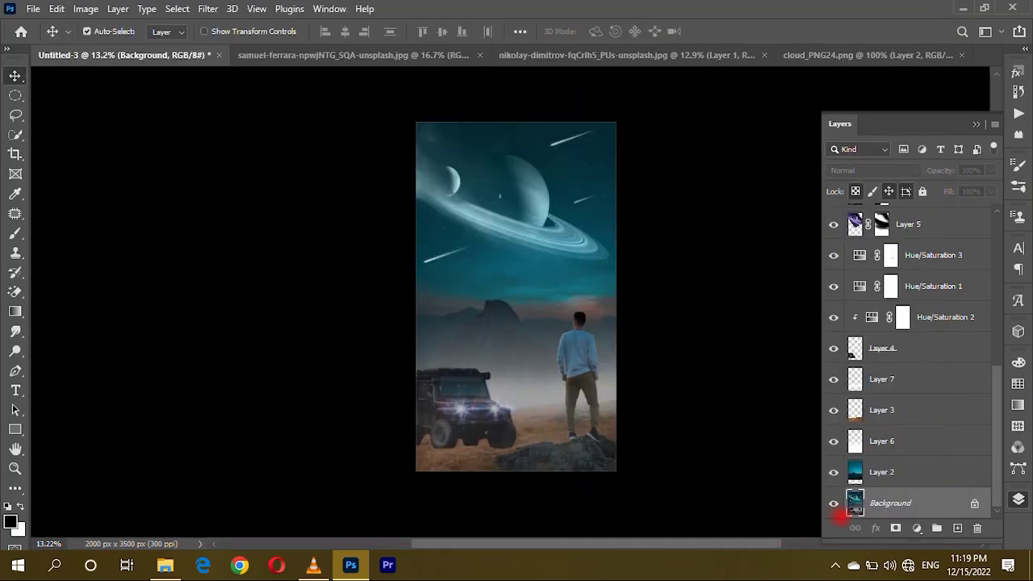
Show only the Background layer, fit the image on screen and switch to a soft brush.
left_click(834, 506, "alt")
scroll(904, 403, "up", 2)
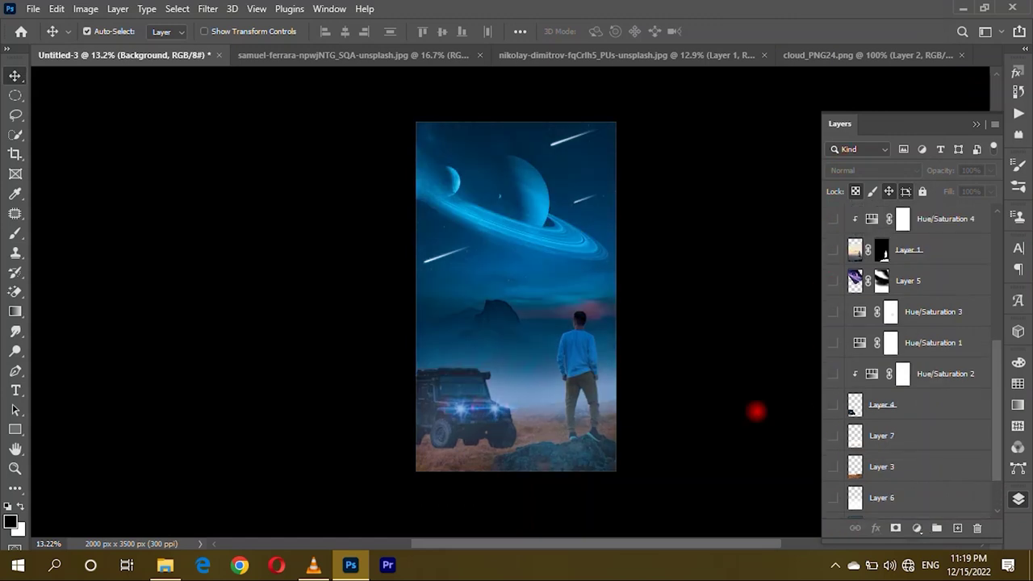
scroll(557, 444, "up", 3)
key("ctrl+0")
scroll(919, 440, "down", 2)
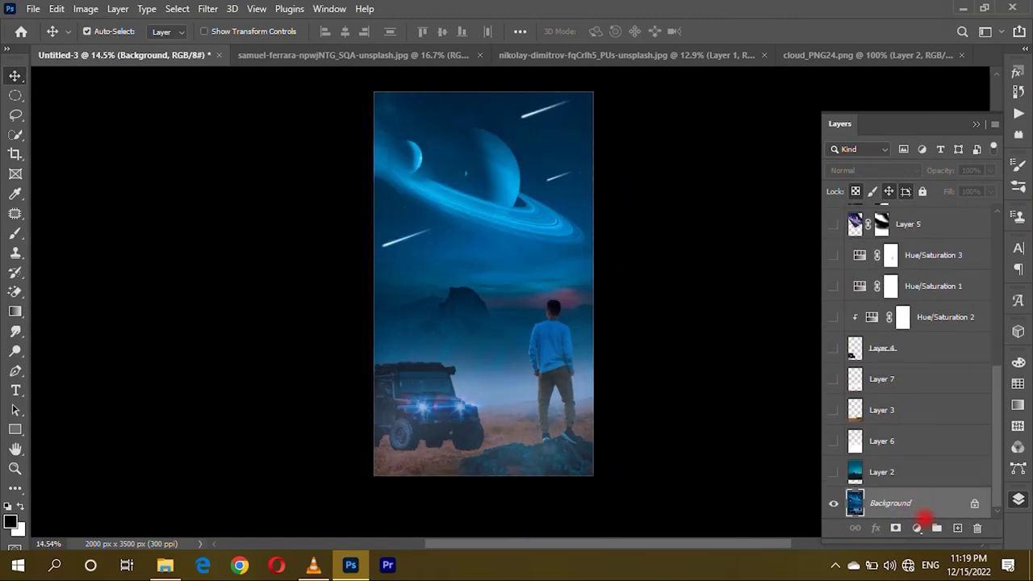
left_click(16, 234)
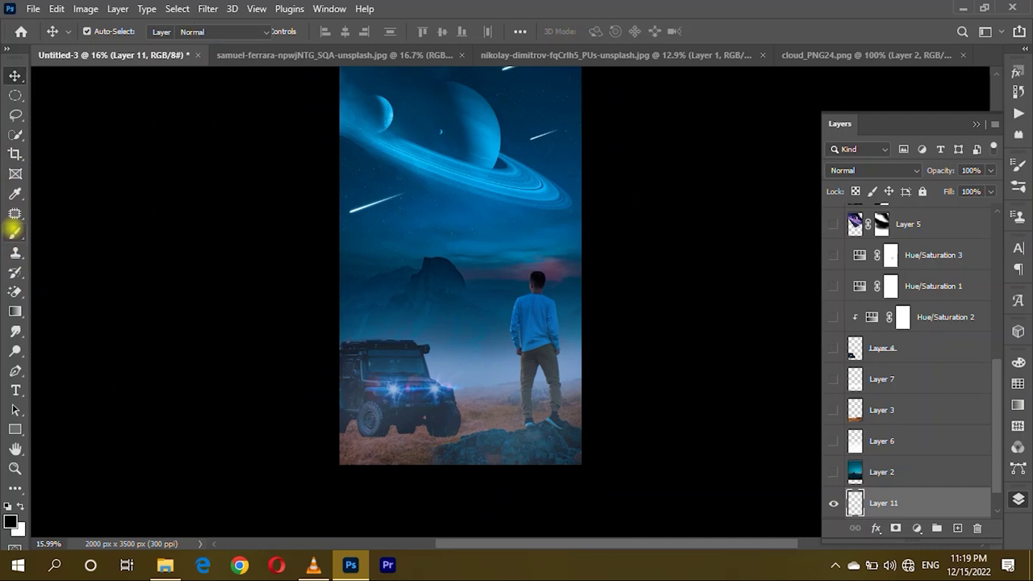
left_click(357, 452)
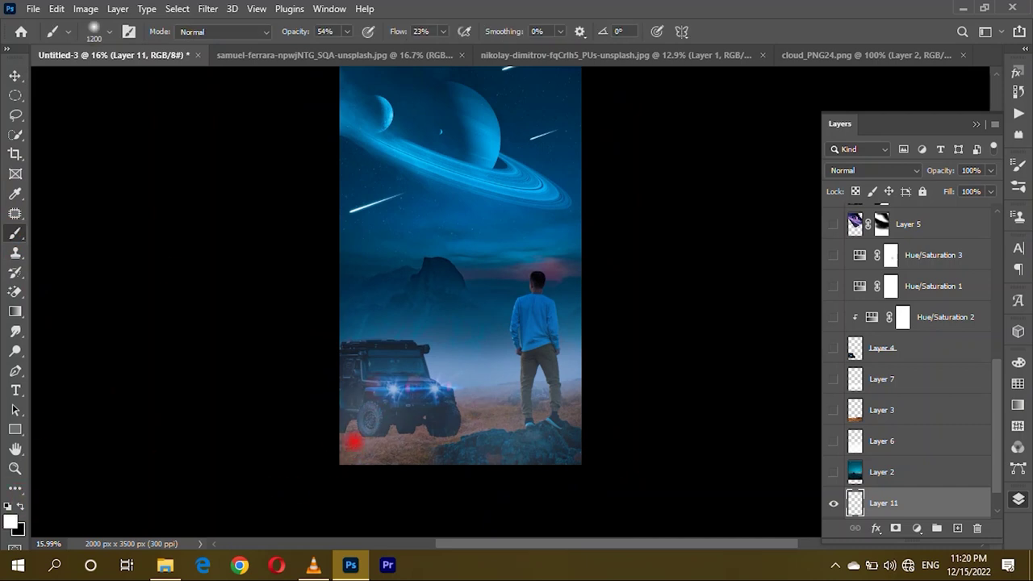
Set the foreground to pale grey and brush soft mist over the ground around the jeep.
left_click(11, 521)
left_click(621, 179)
left_click(620, 353)
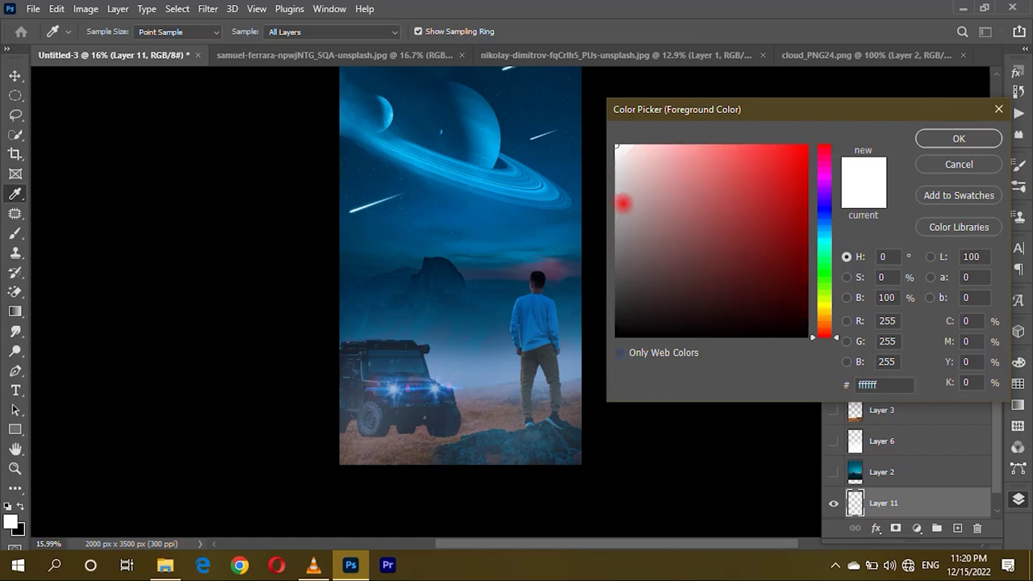
left_click(618, 202)
left_click(617, 194)
key("Return")
mouse_move(521, 352)
left_mouse_down()
mouse_move(329, 417)
mouse_move(429, 473)
mouse_move(270, 387)
left_mouse_up()
scroll(560, 375, "up", 2)
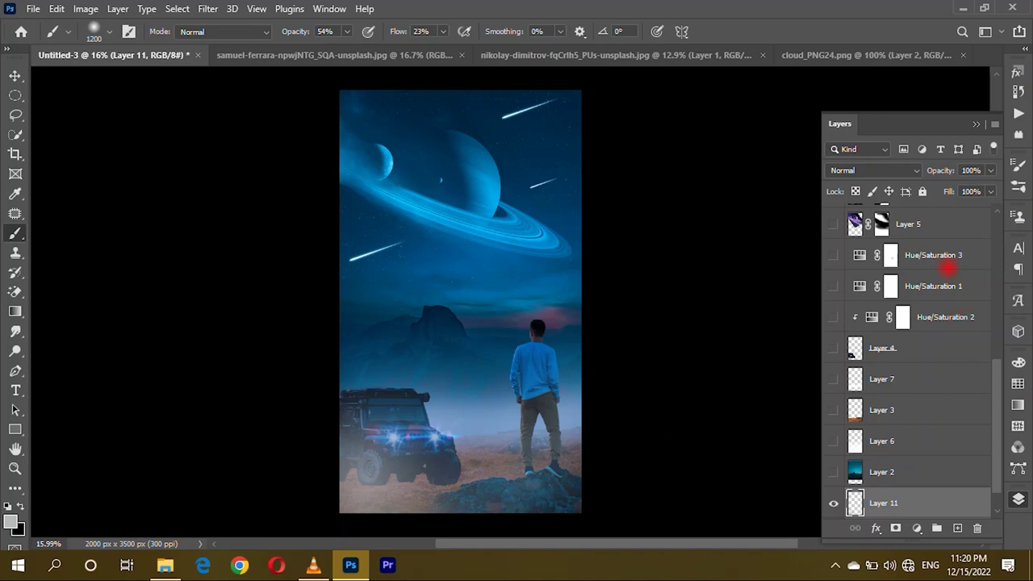
scroll(918, 373, "up", 3)
scroll(918, 374, "up", 2)
scroll(548, 508, "up", 1)
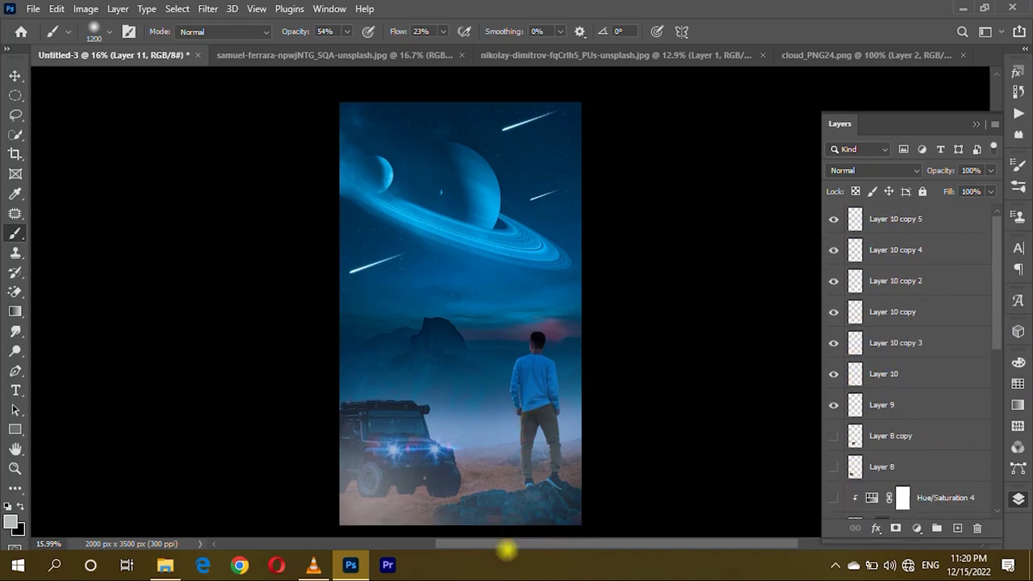